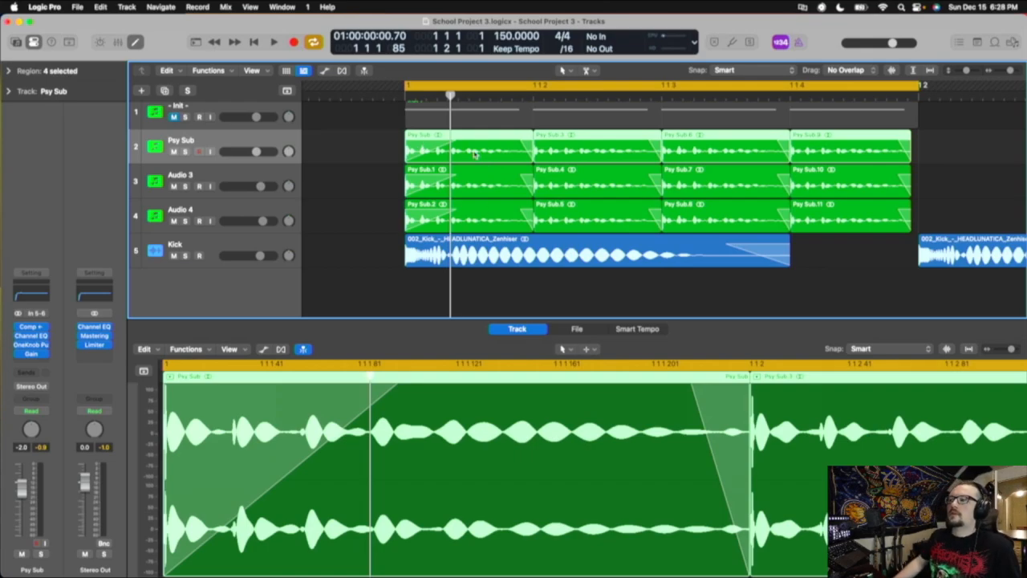
- Inspect the Serum synth on the - Init - track, then close its window
scroll(482, 155, up, 1)
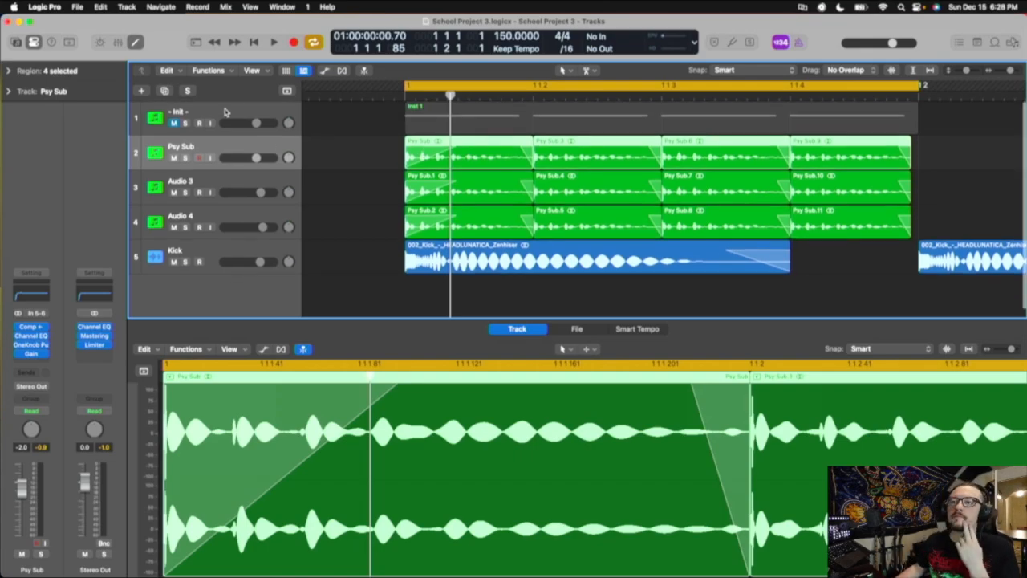
click(225, 113)
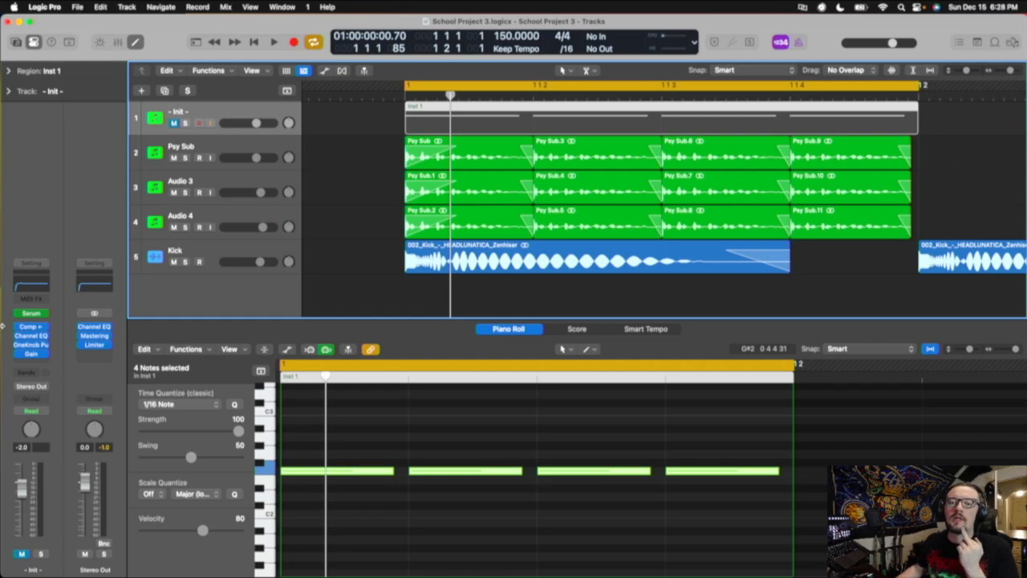
click(30, 314)
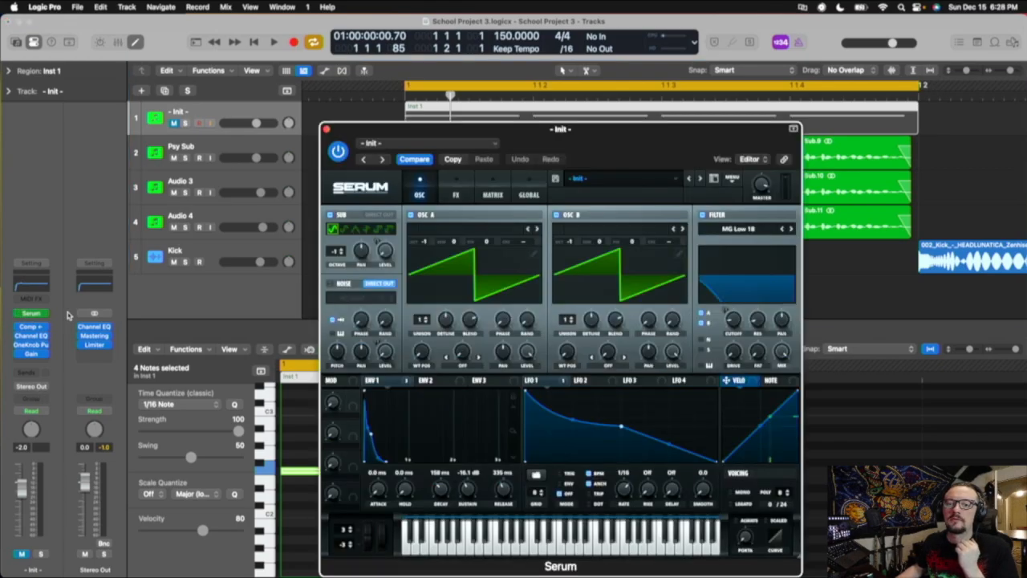
drag(598, 65, 555, 86)
click(288, 83)
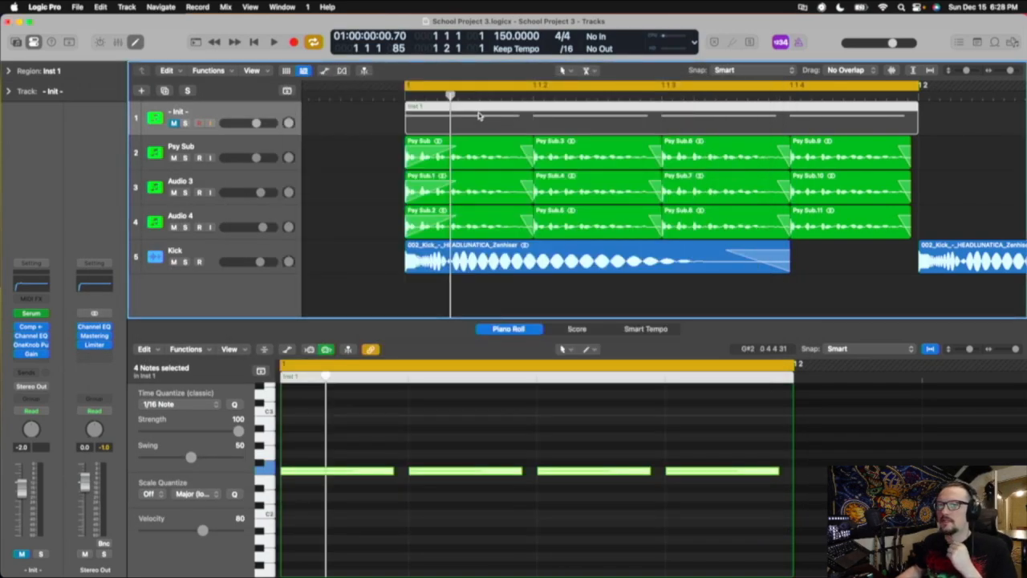
- Look through the channel strips and regions of the Psy Sub, Audio 3, Audio 4 and Kick tracks
click(251, 151)
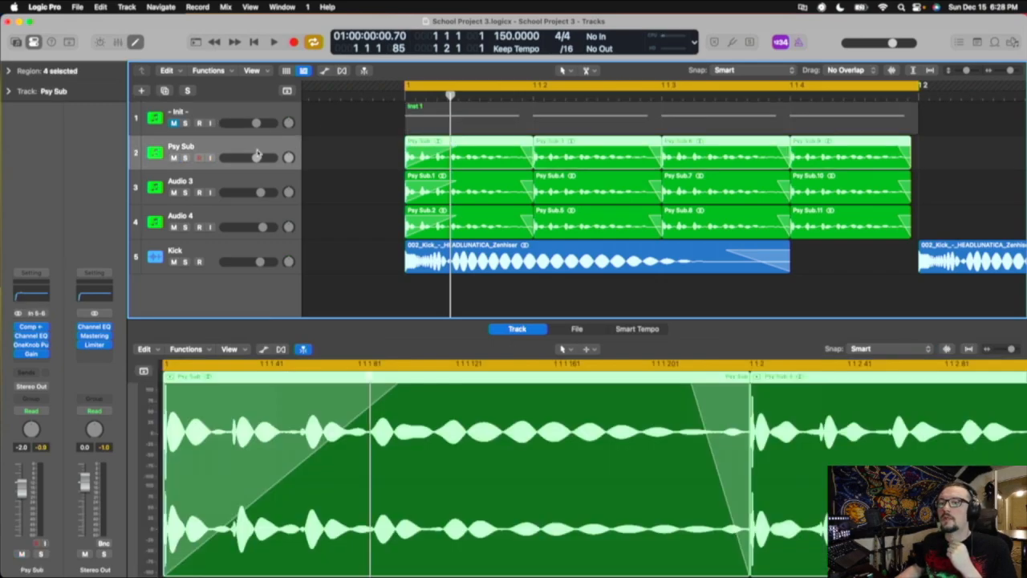
click(200, 183)
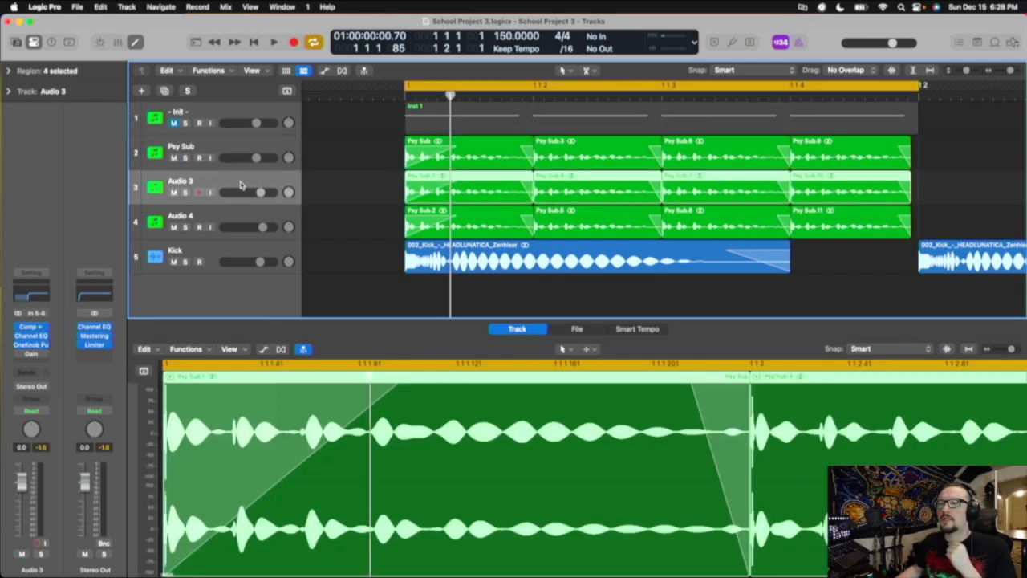
click(214, 221)
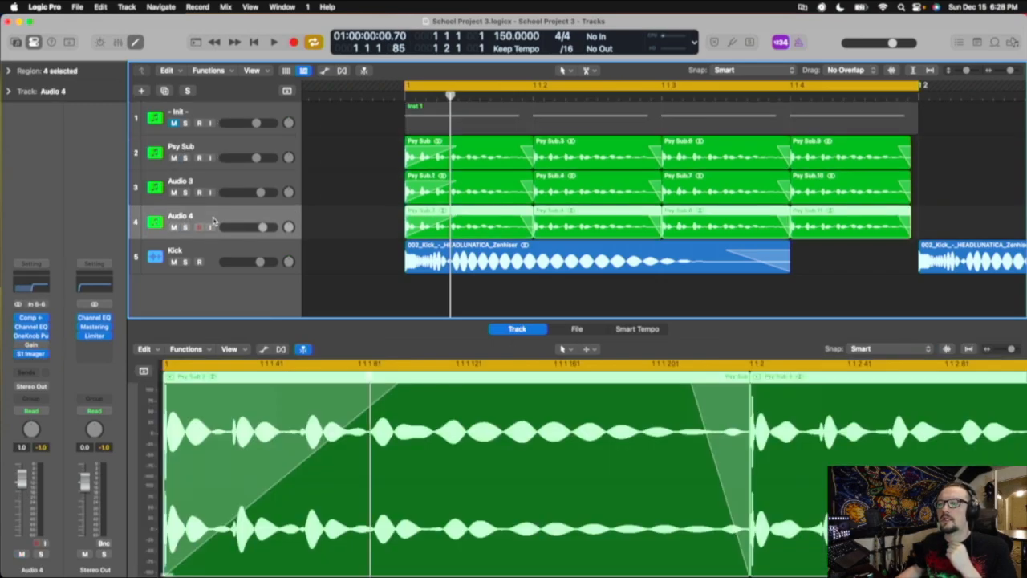
click(239, 253)
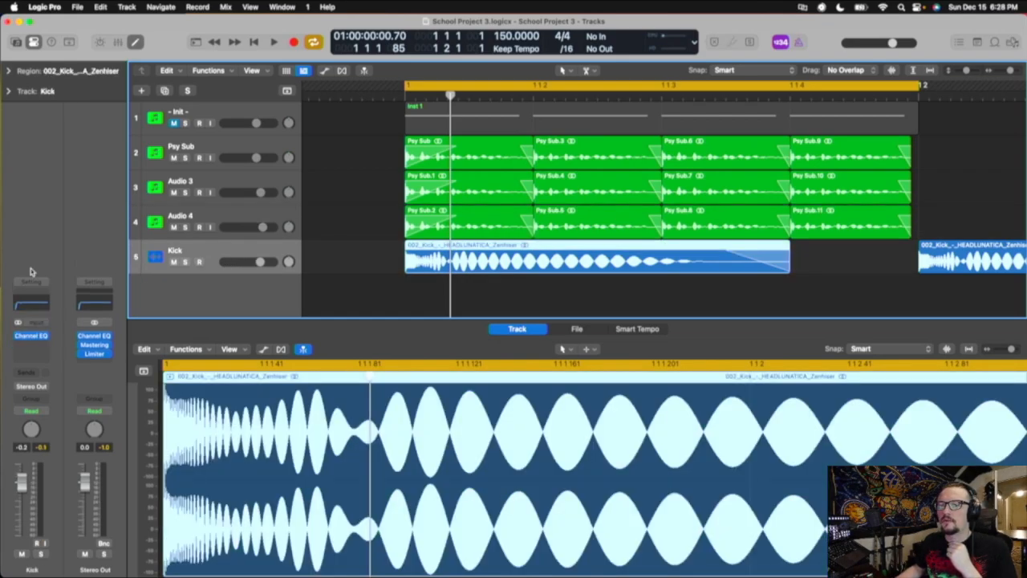
- Solo the Kick track, play it back briefly, and remove the solo
click(184, 262)
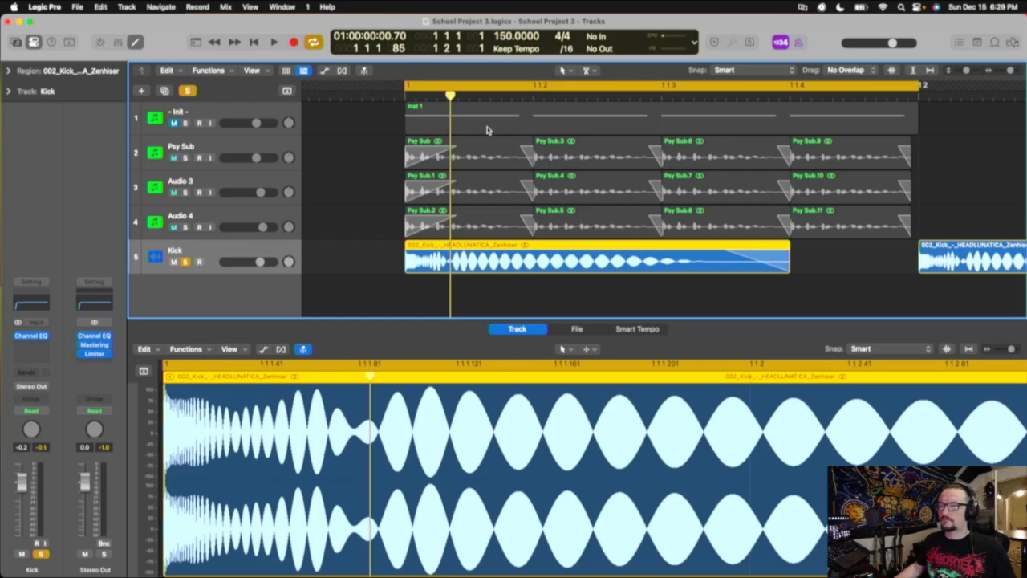
key(space)
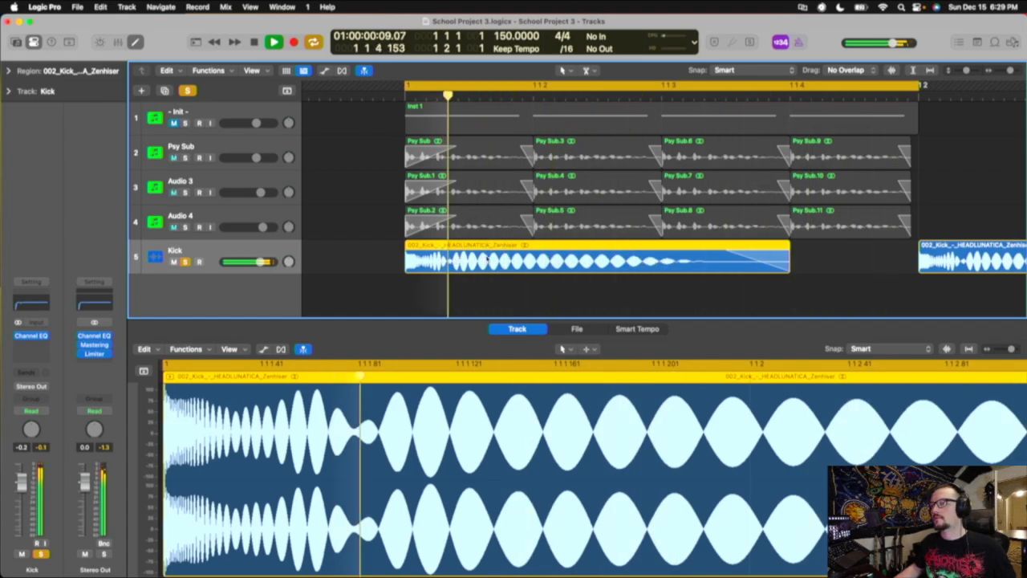
key(space)
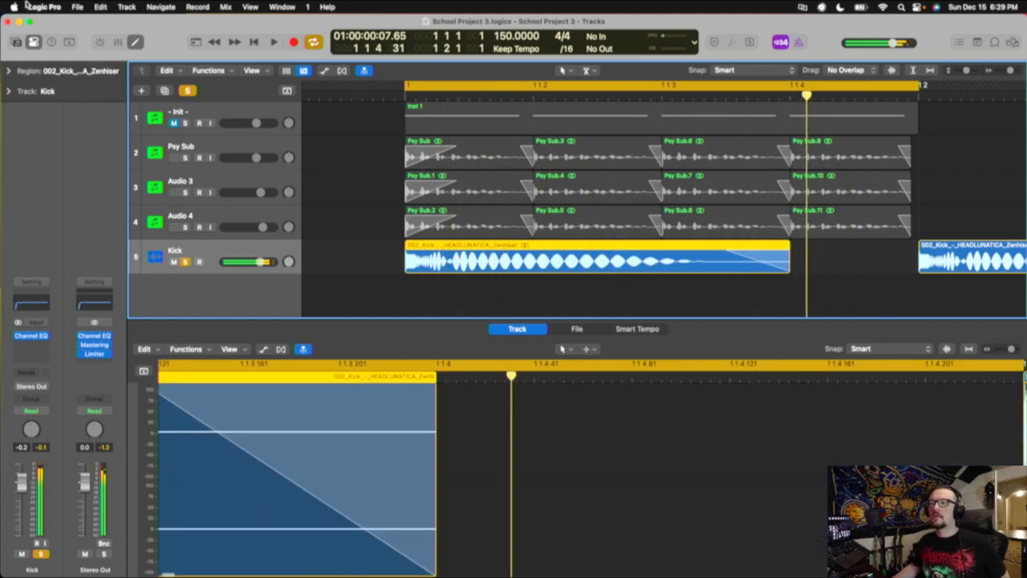
click(185, 261)
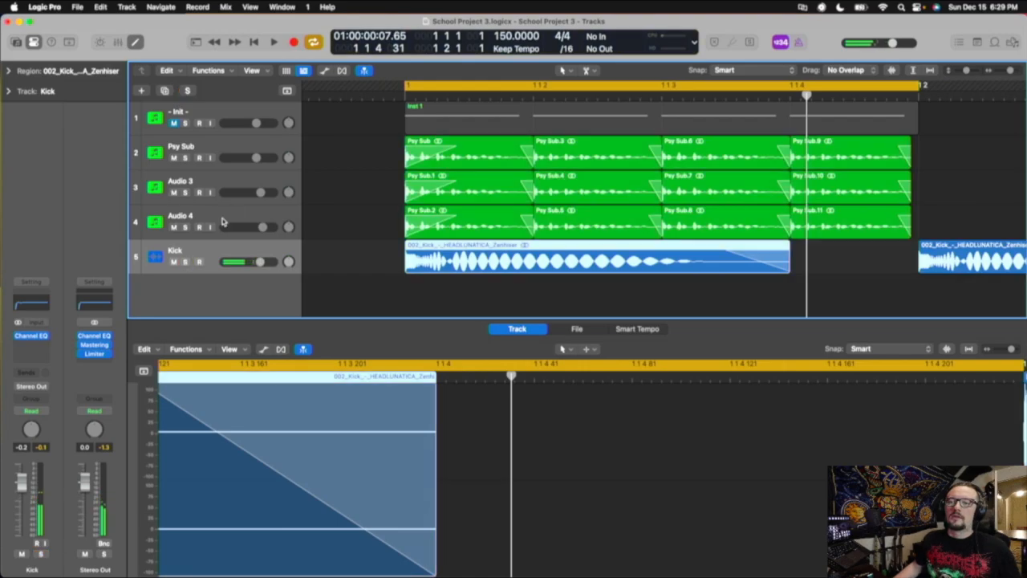
- Unmute and solo the - Init - track, and open its Serum synth with the full interface in view
click(232, 113)
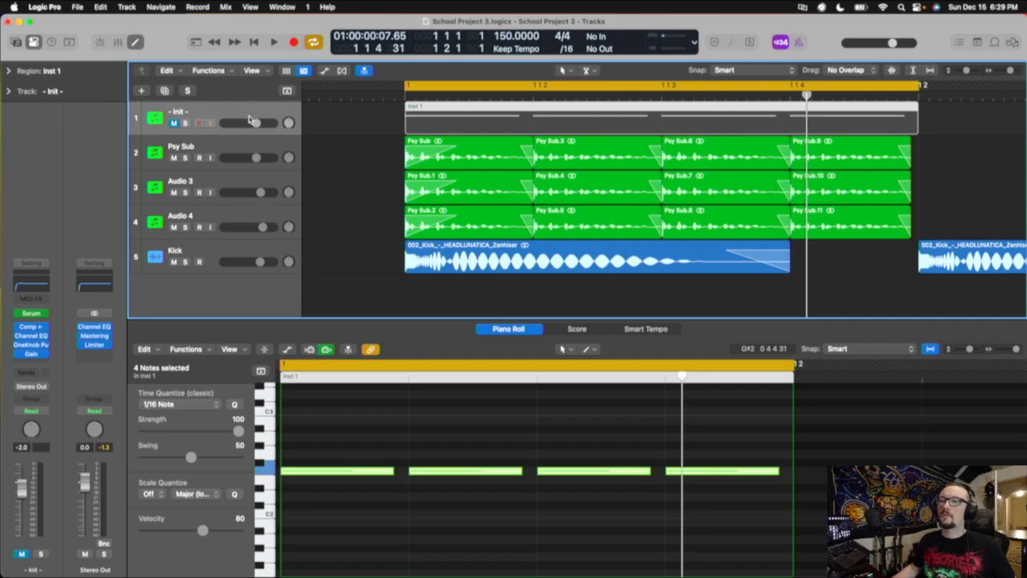
click(174, 123)
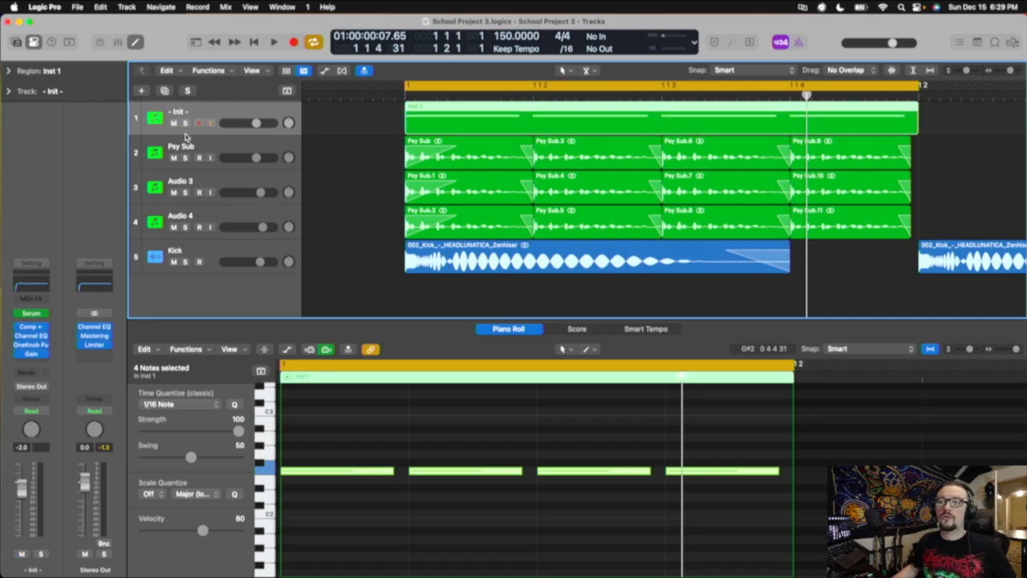
click(185, 124)
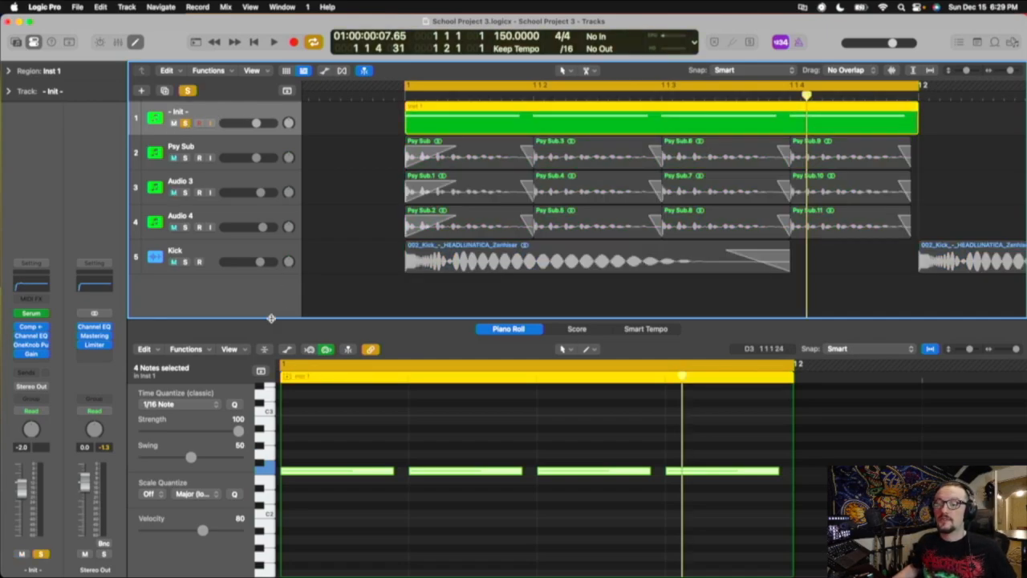
click(32, 318)
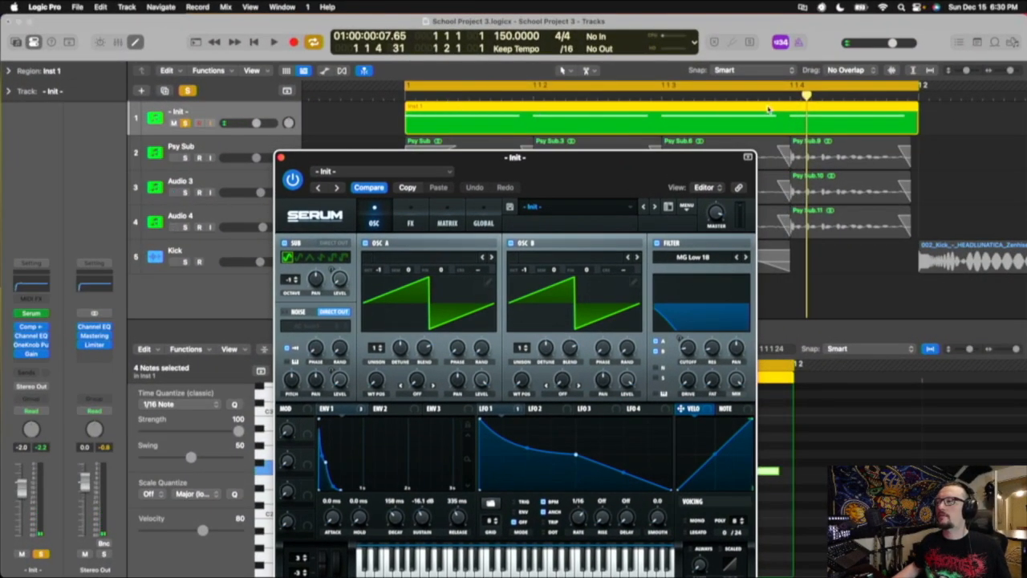
drag(372, 162, 336, 127)
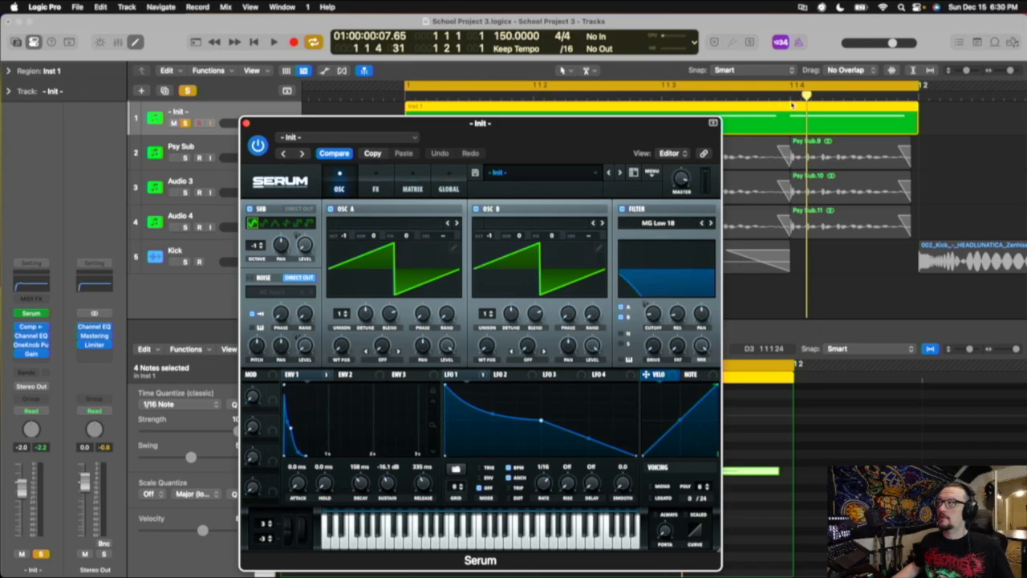
- Redraw the cycle range so it spans the Inst 1 region across the first bar
scroll(792, 105, right, 5)
drag(905, 87, 1008, 93)
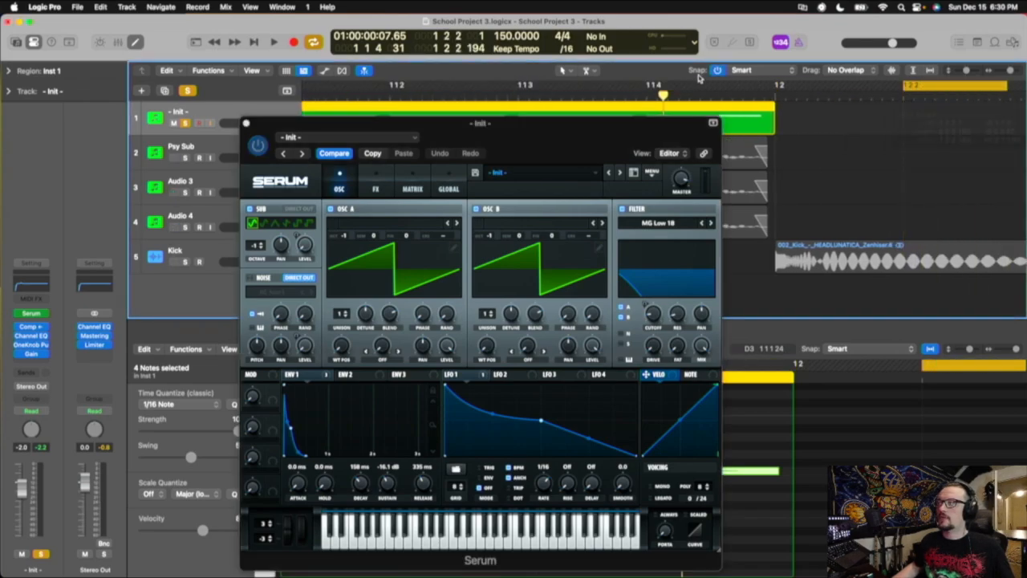
scroll(565, 96, left, 4)
scroll(564, 97, left, 1)
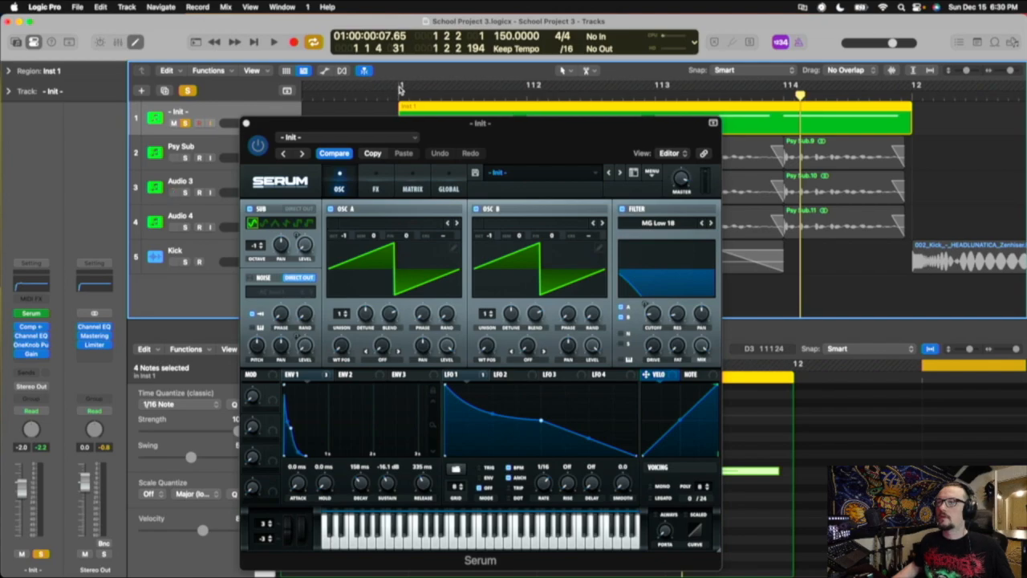
drag(401, 88, 910, 89)
- Play the soloed bass loop with the Serum window moved clear of the arrangement, then stop playback
key(space)
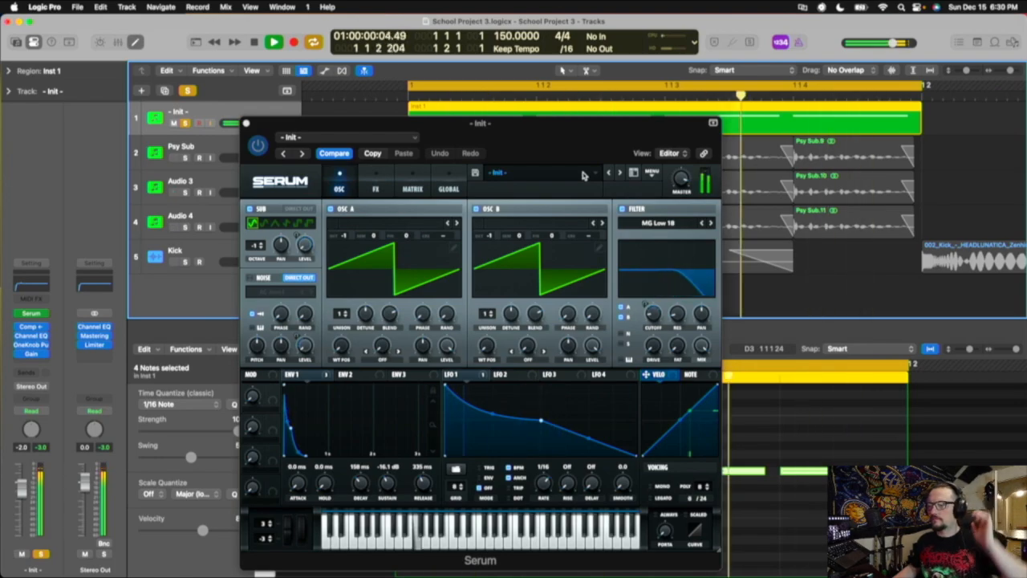
drag(478, 122, 365, 105)
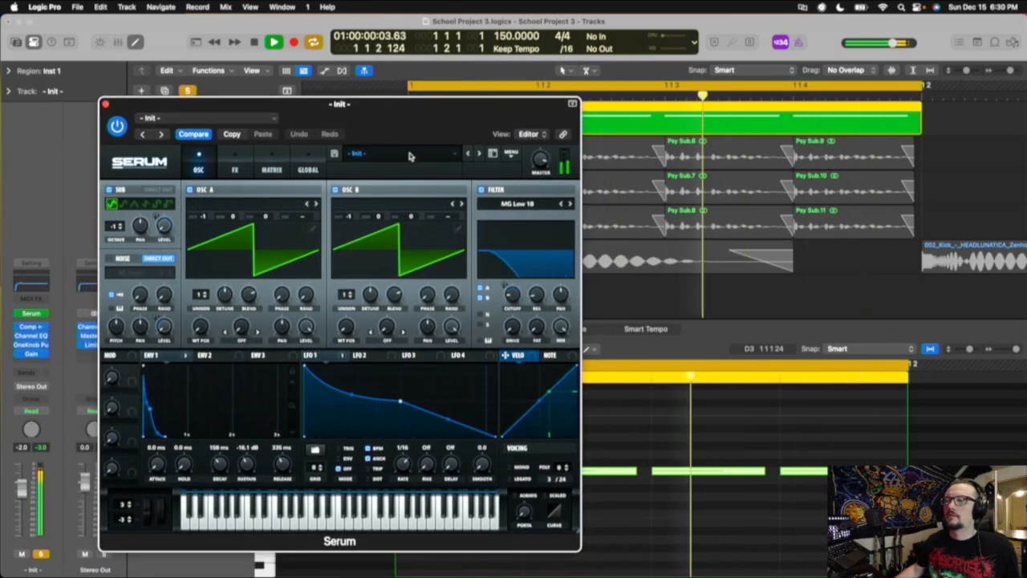
key(space)
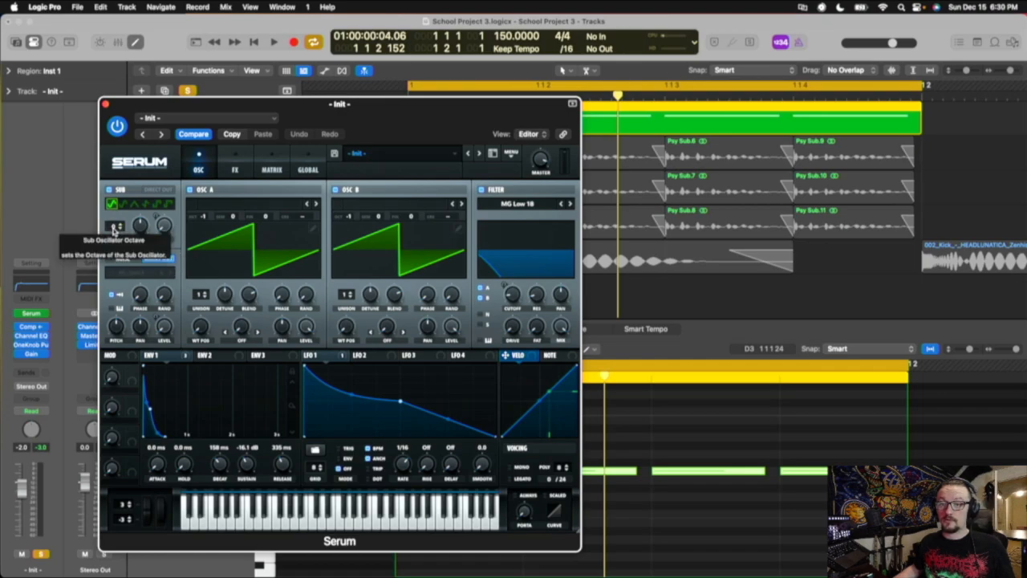
- Audition the sub oscillator at octaves 0 and -2 during playback, and return it to -1
key(space)
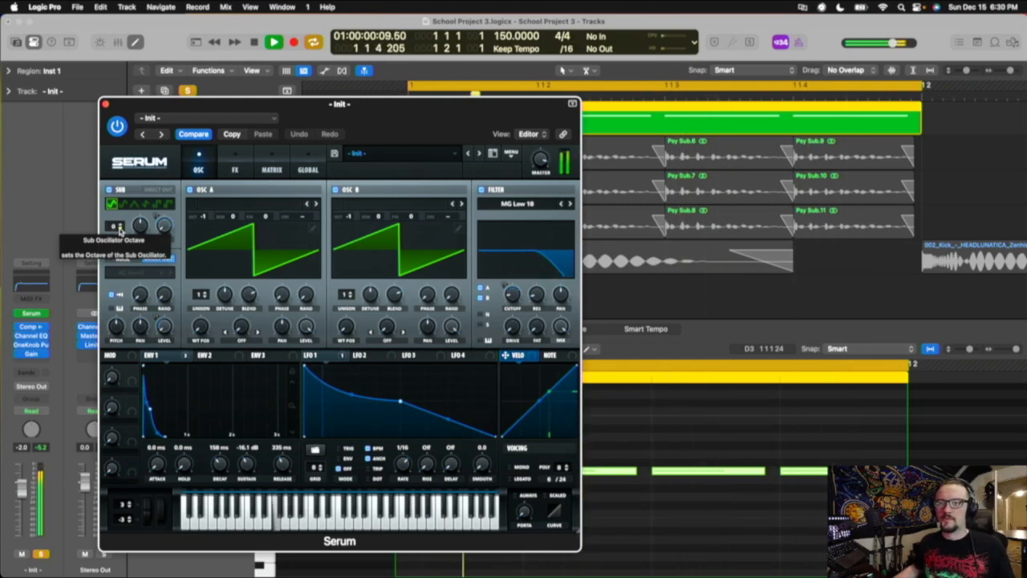
drag(119, 229, 120, 231)
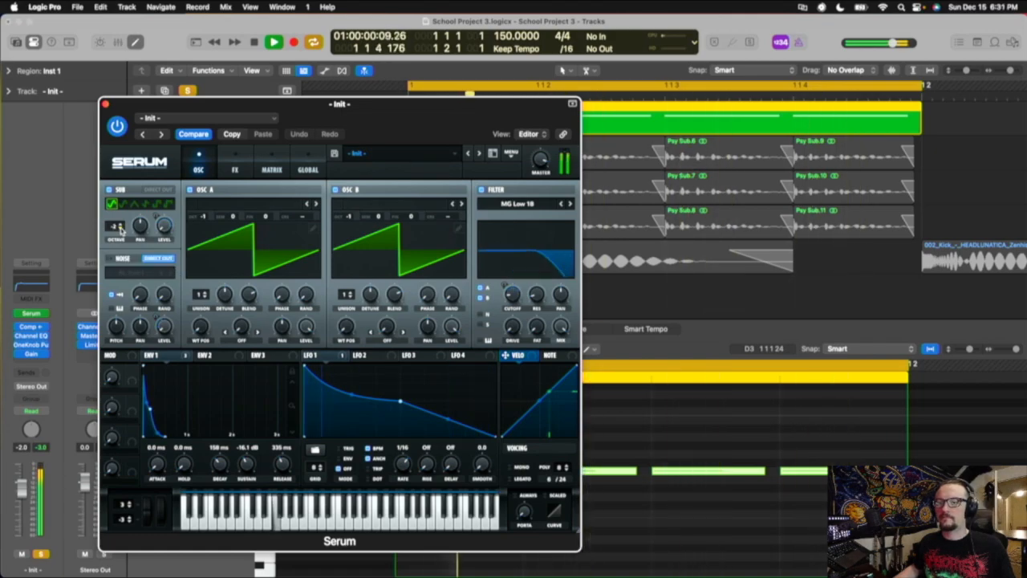
click(121, 227)
key(space)
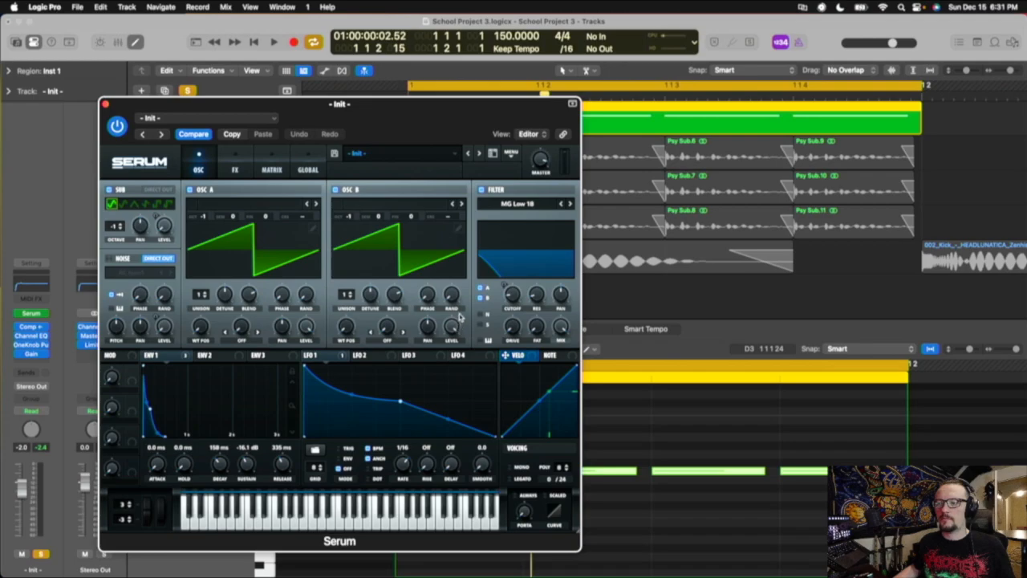
- Set OSC A's random phase to 0% and turn OSC B's random phase and phase fully down
click(305, 297)
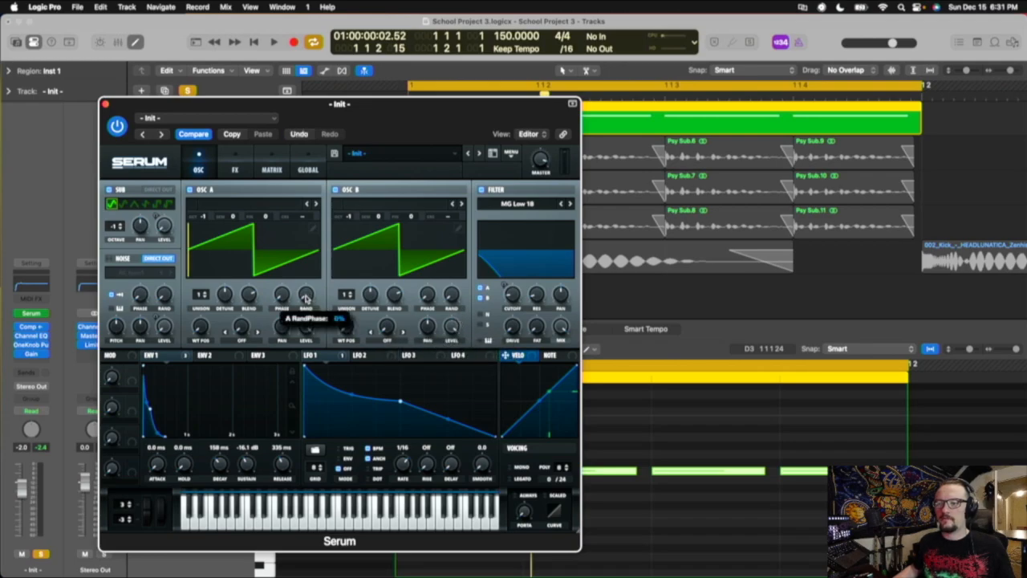
click(451, 296)
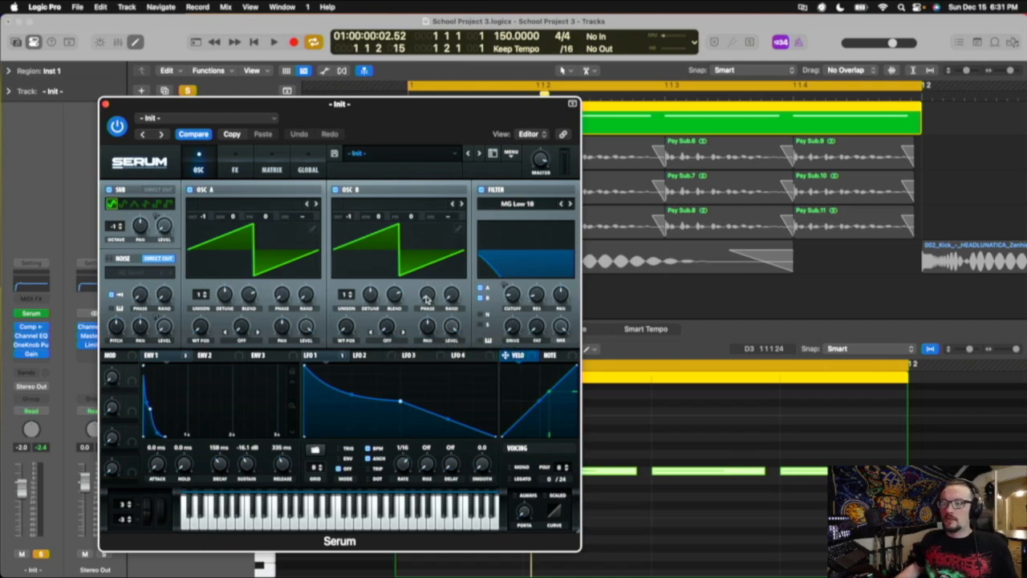
click(427, 296)
mouse_move(426, 296)
mouse_down()
mouse_move(428, 227)
mouse_move(422, 380)
mouse_up()
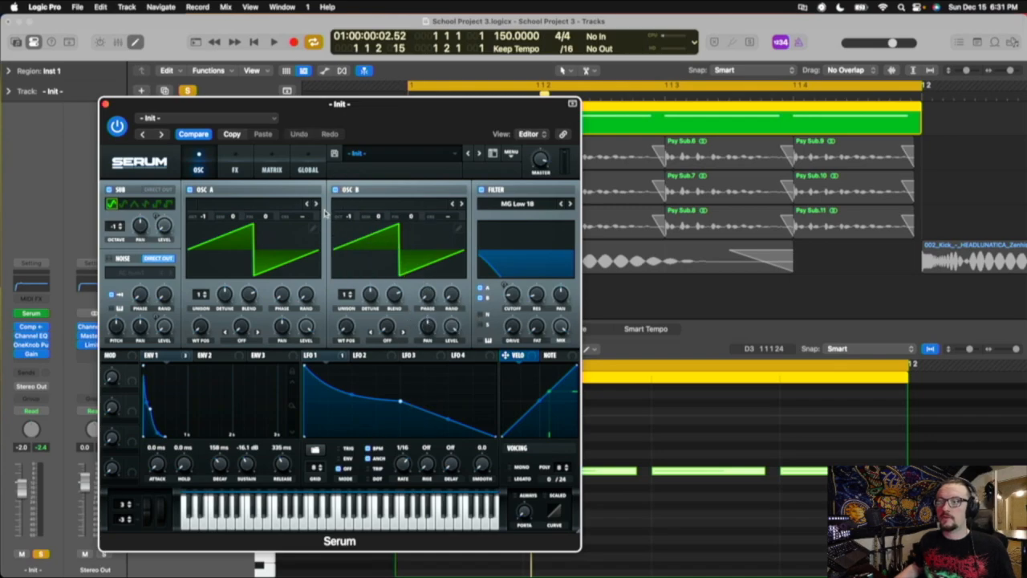
- Audition OSC A without OSC B, sweeping its phase to about 200 degrees and back to 0, and re-enable OSC B
click(335, 190)
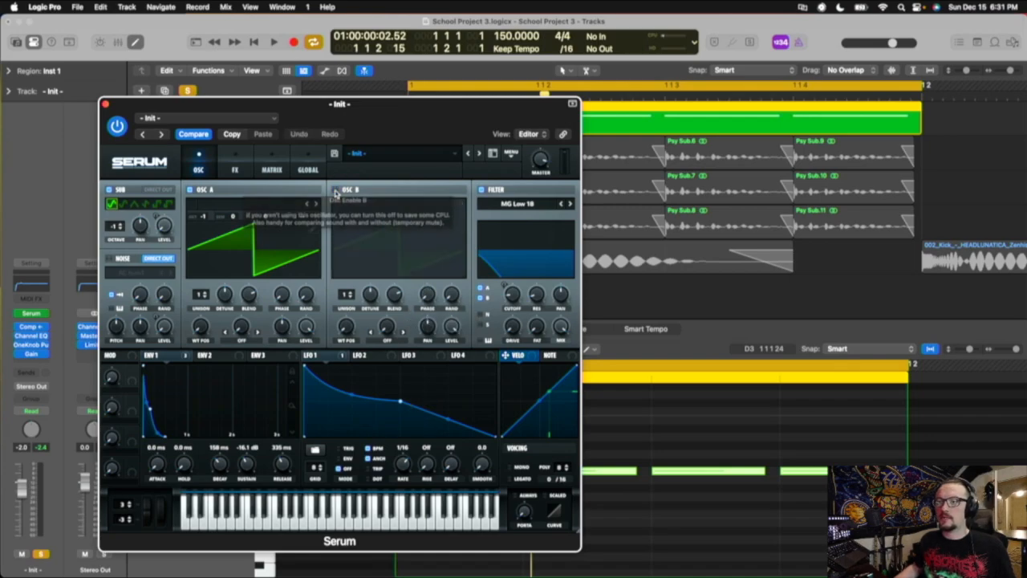
key(space)
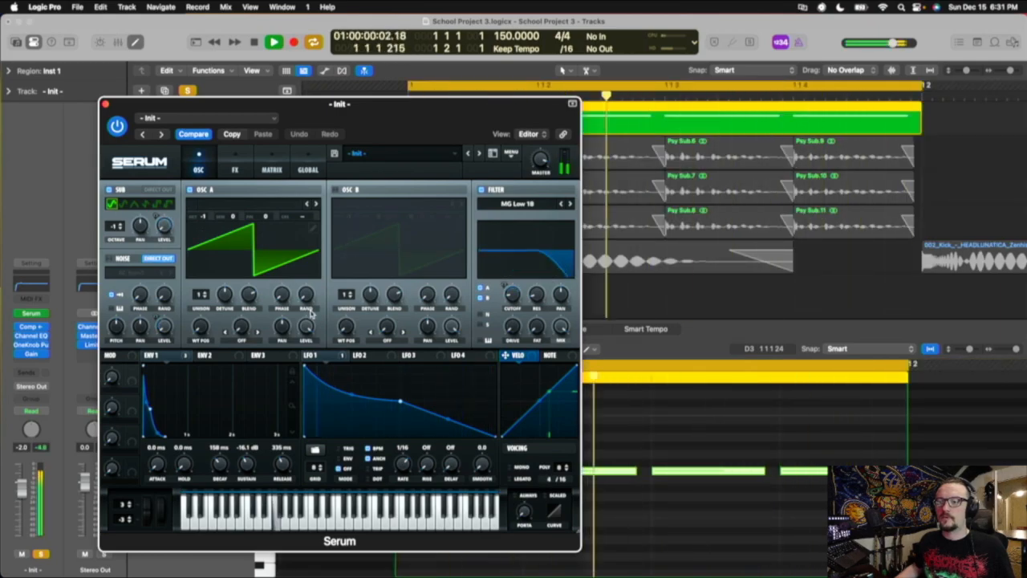
drag(282, 301, 284, 231)
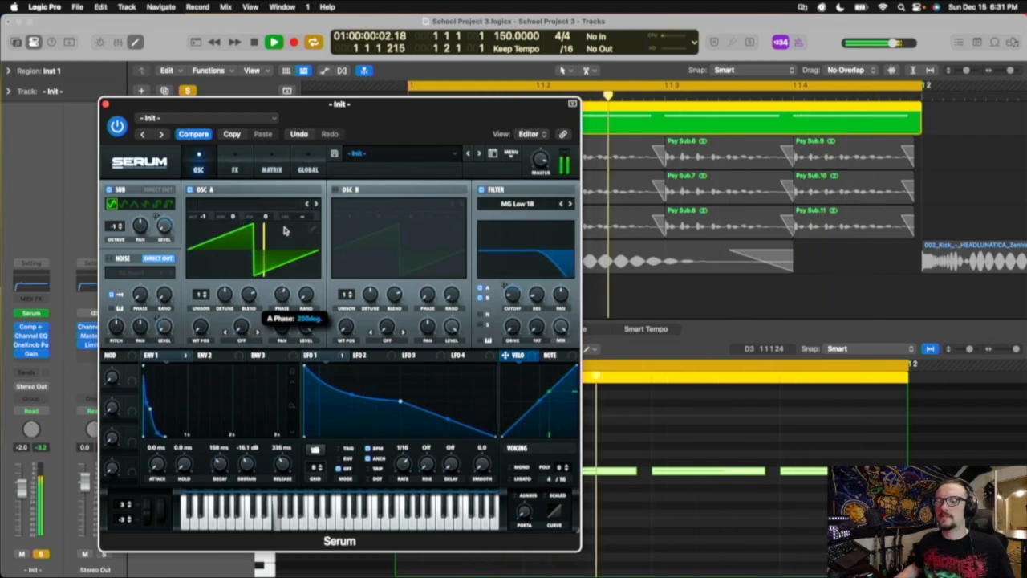
drag(284, 231, 249, 279)
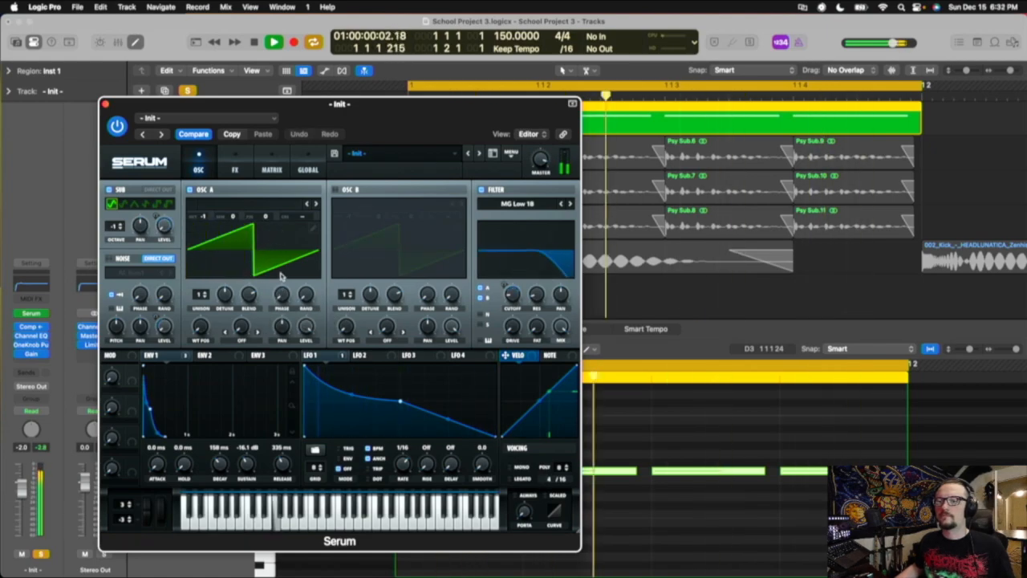
mouse_move(282, 297)
mouse_down()
mouse_move(274, 313)
mouse_move(291, 232)
mouse_move(271, 311)
mouse_up()
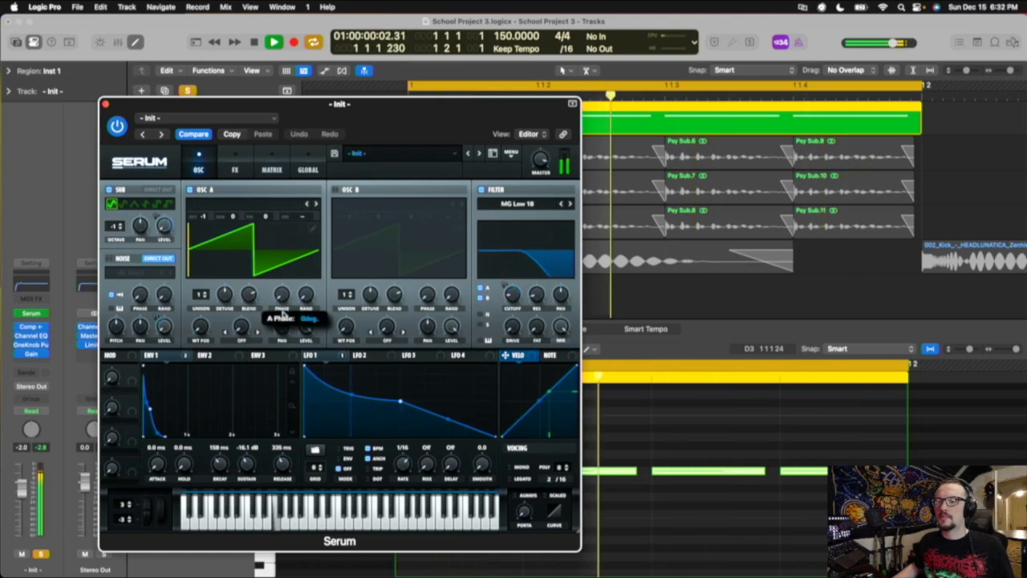
click(335, 189)
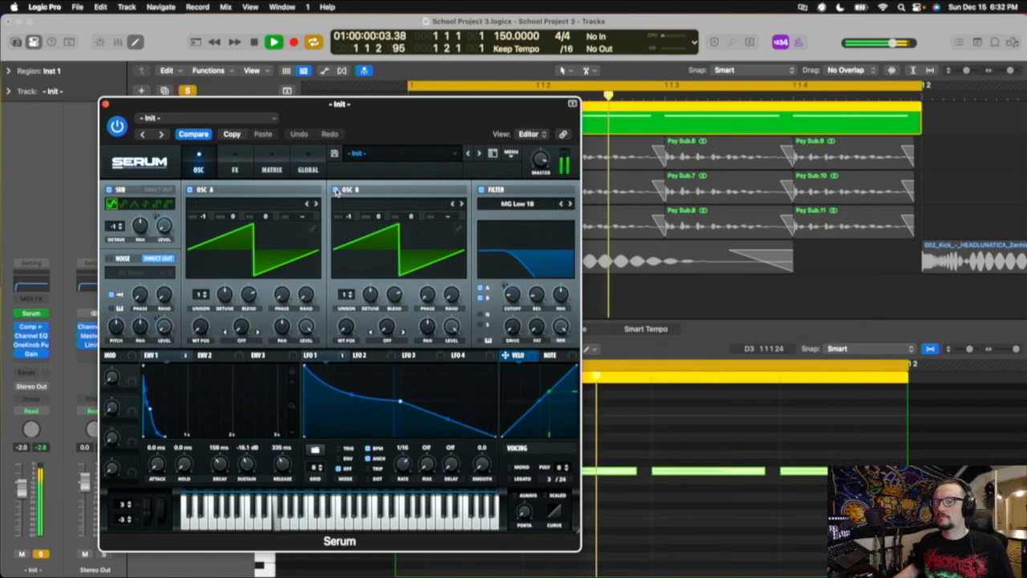
key(space)
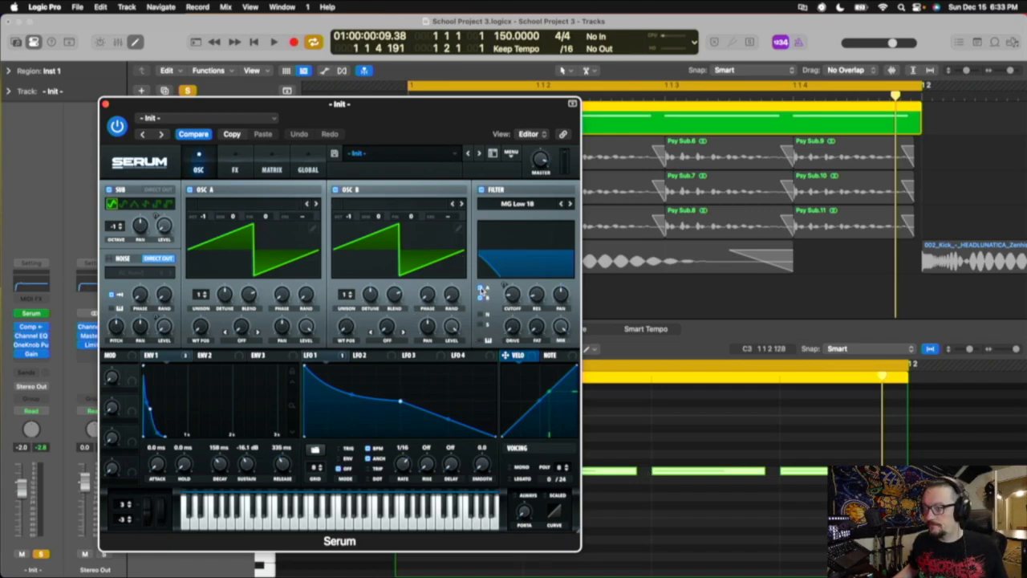
- Audition the bass with OSC A and OSC B unrouted from the filter, restore both routings and stop playback
click(482, 298)
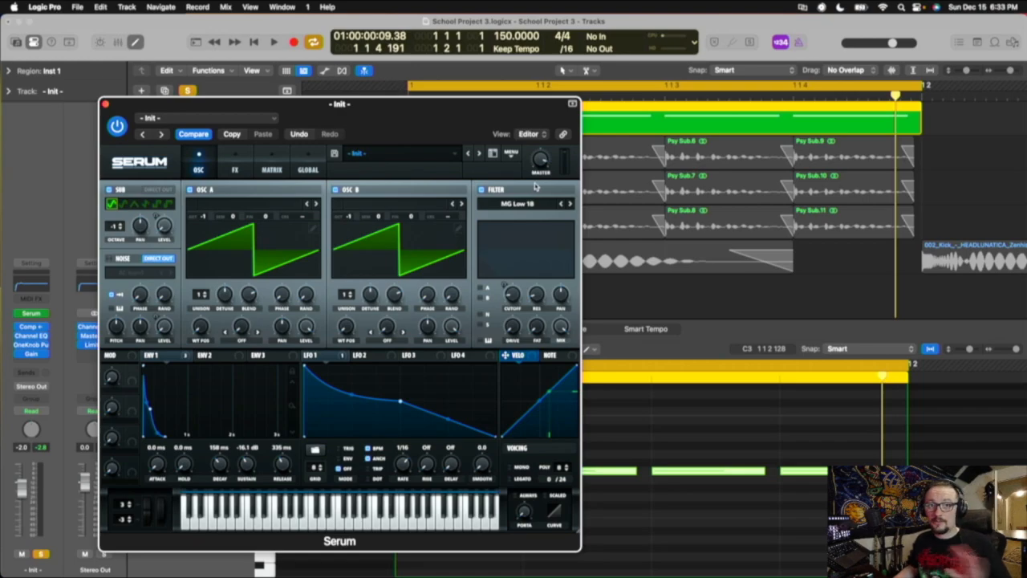
key(space)
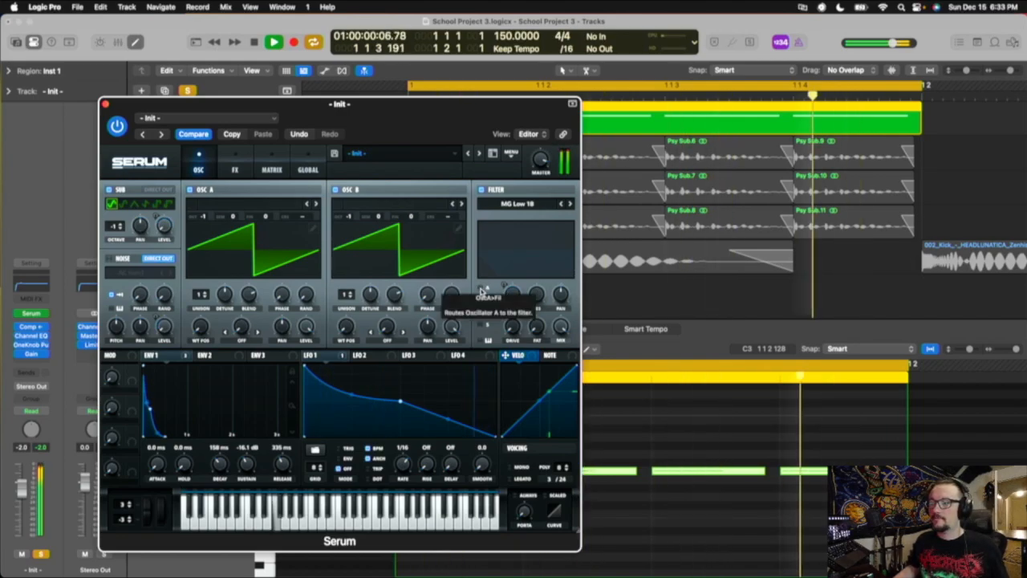
click(482, 296)
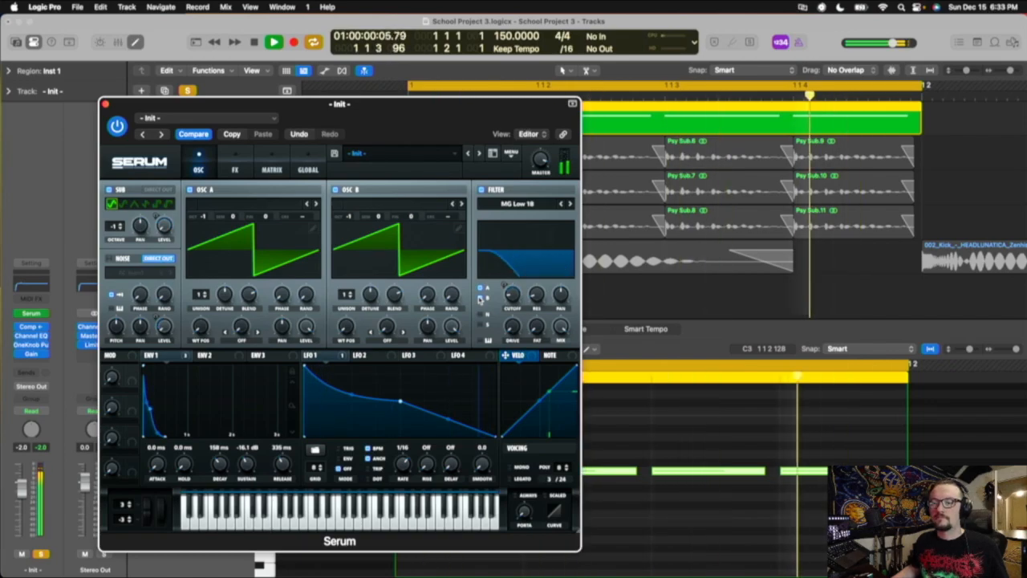
key(space)
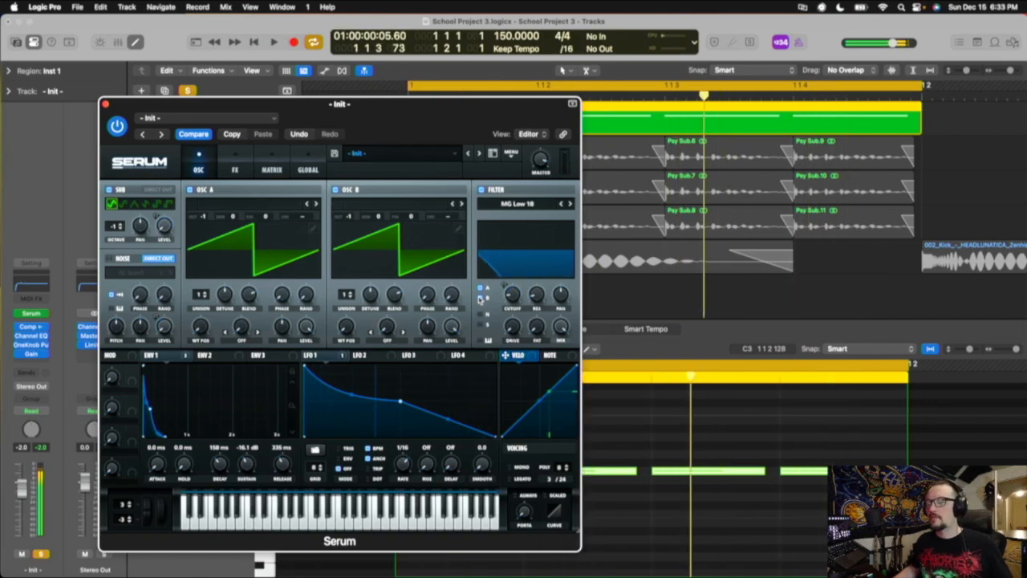
- Audition the bass with Env 1's filter cutoff modulation bypassed, and reactivate that modulation during playback
drag(385, 110, 409, 86)
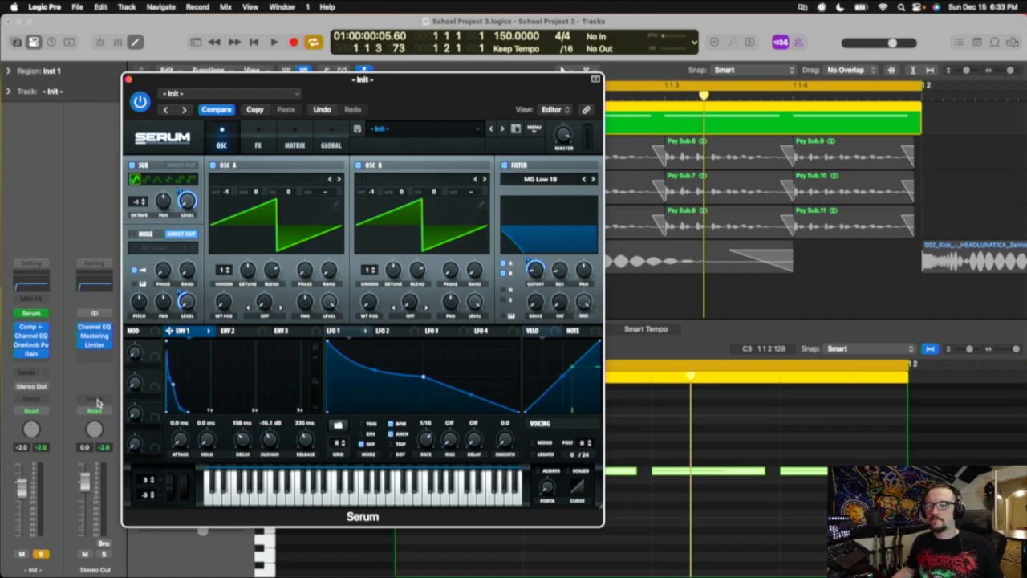
right_click(199, 333)
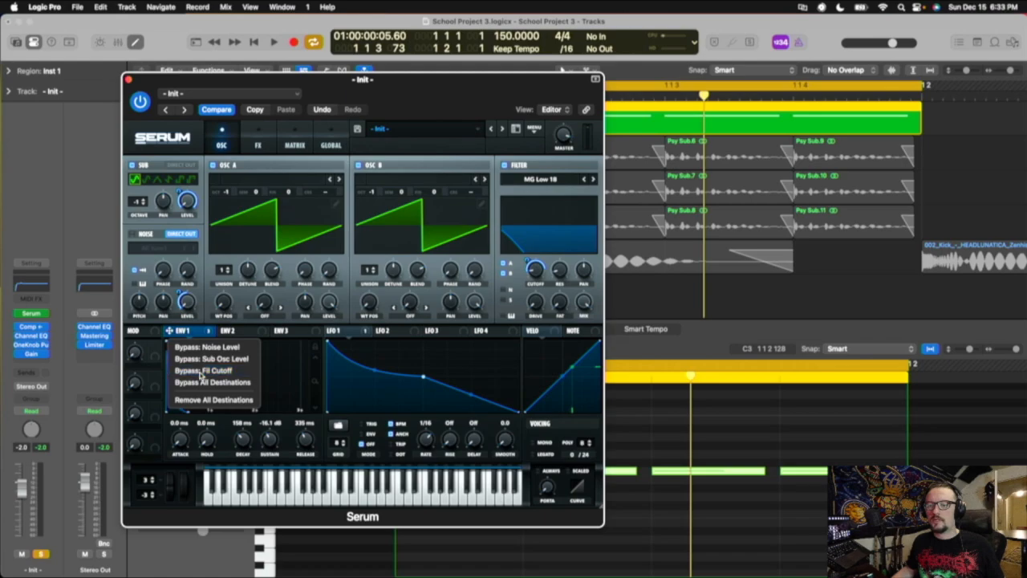
click(202, 370)
key(space)
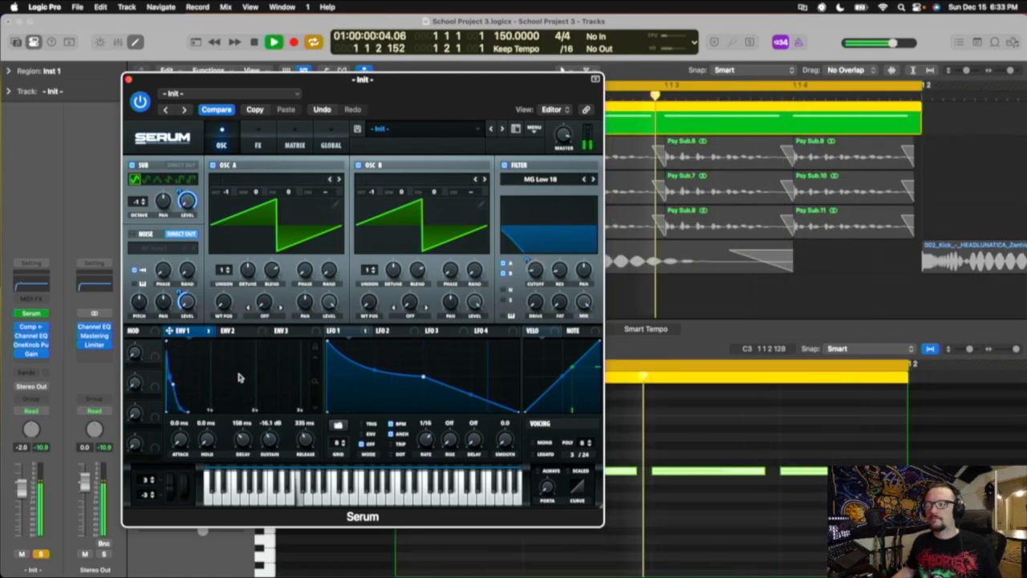
right_click(185, 331)
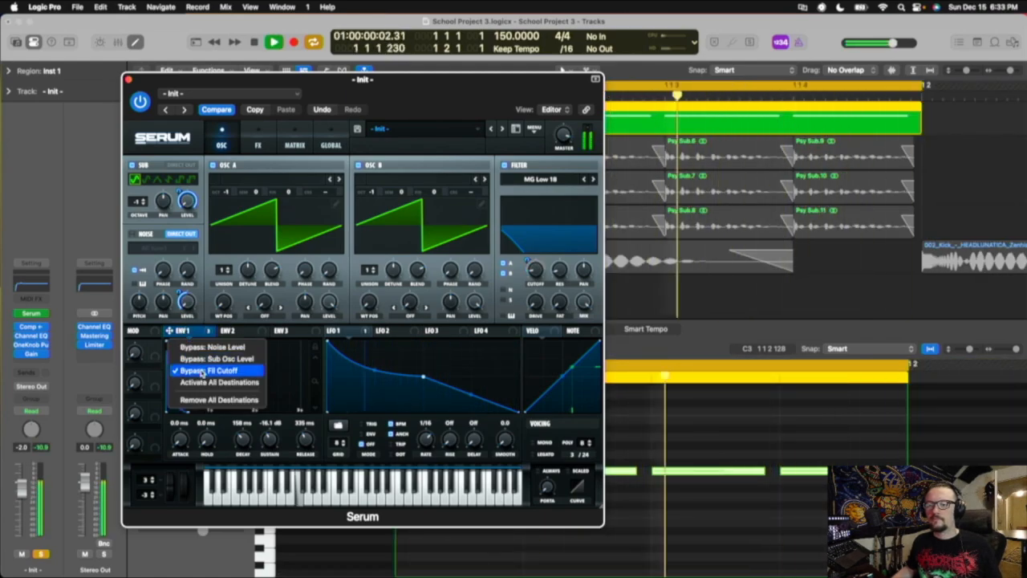
click(202, 371)
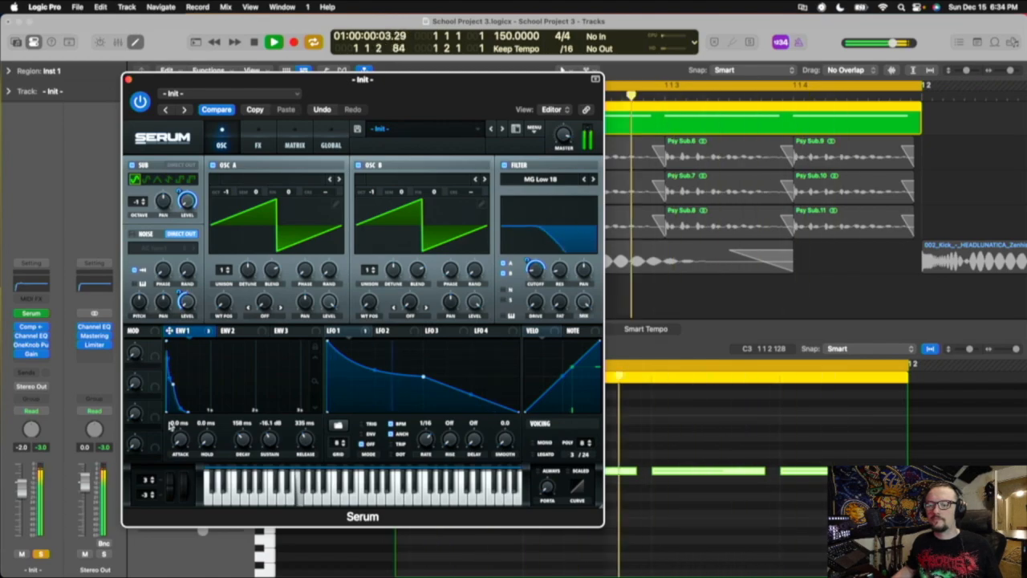
- Keep Env 1's attack and hold at 0.0 ms, and set its decay to 150 ms and sustain to -16.3 dB
mouse_move(179, 432)
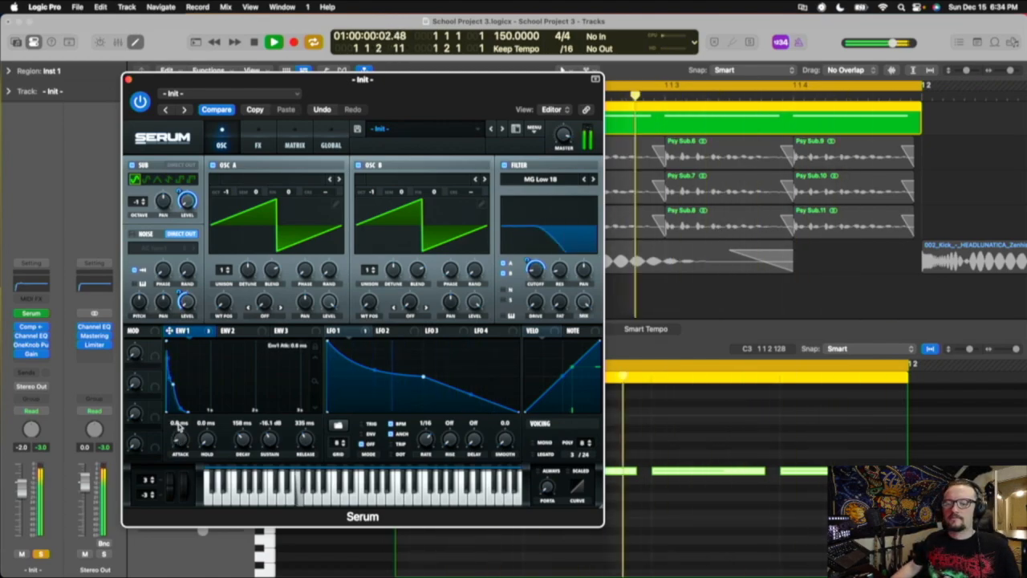
drag(179, 427, 182, 456)
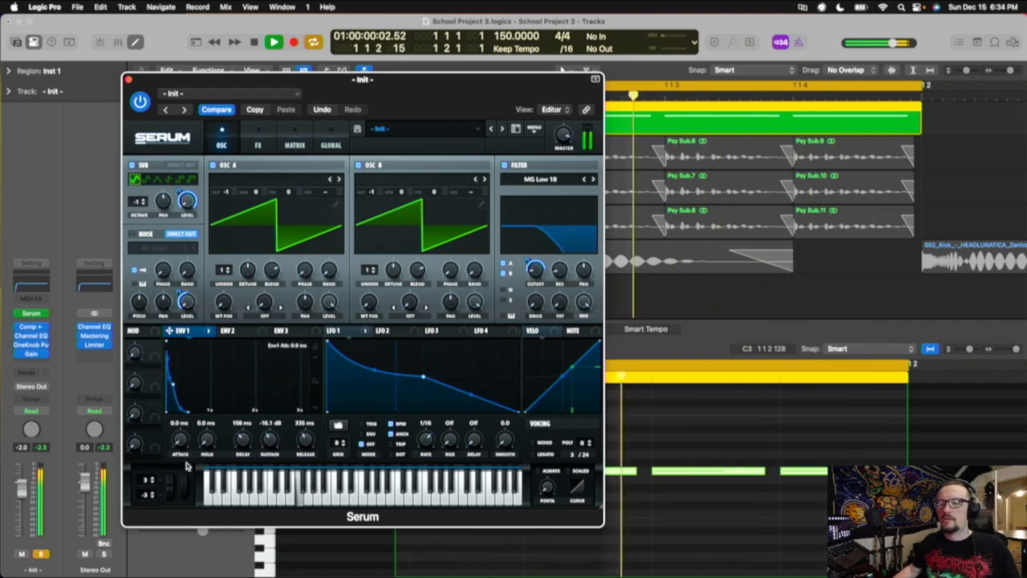
mouse_move(206, 442)
mouse_down()
mouse_move(210, 404)
mouse_move(202, 425)
mouse_up()
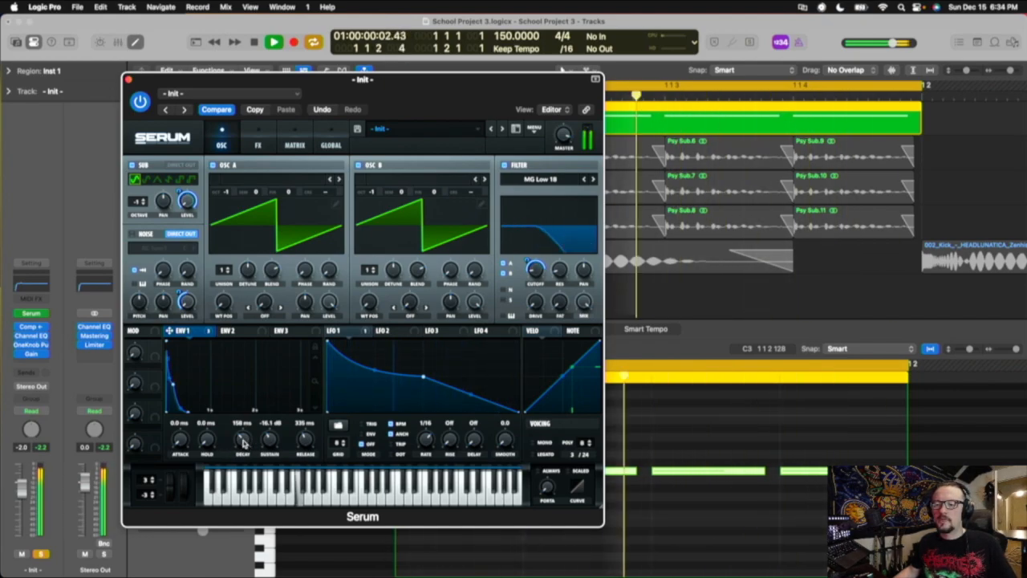
mouse_move(271, 441)
mouse_move(271, 442)
mouse_down()
mouse_move(271, 453)
mouse_move(271, 443)
mouse_up()
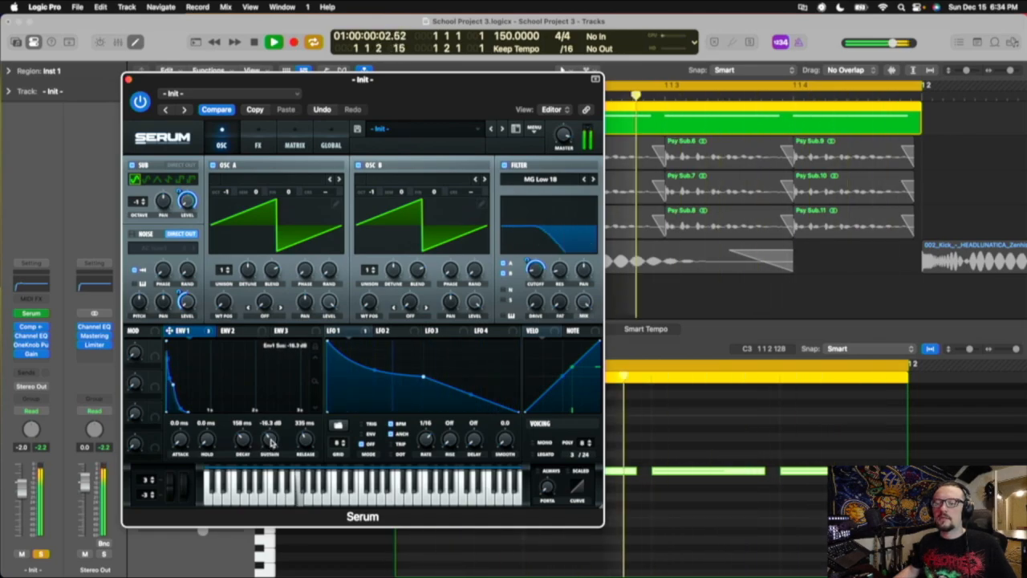
mouse_move(239, 443)
drag(239, 443, 239, 443)
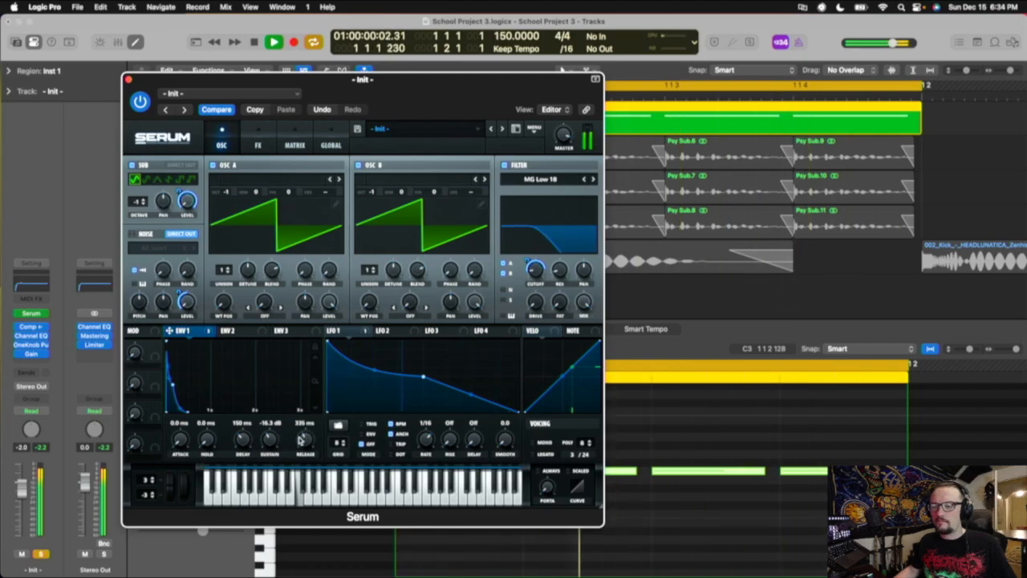
- Try Env 1's release at 0.0 ms, raise it to 141 ms and stop playback
drag(304, 443, 302, 484)
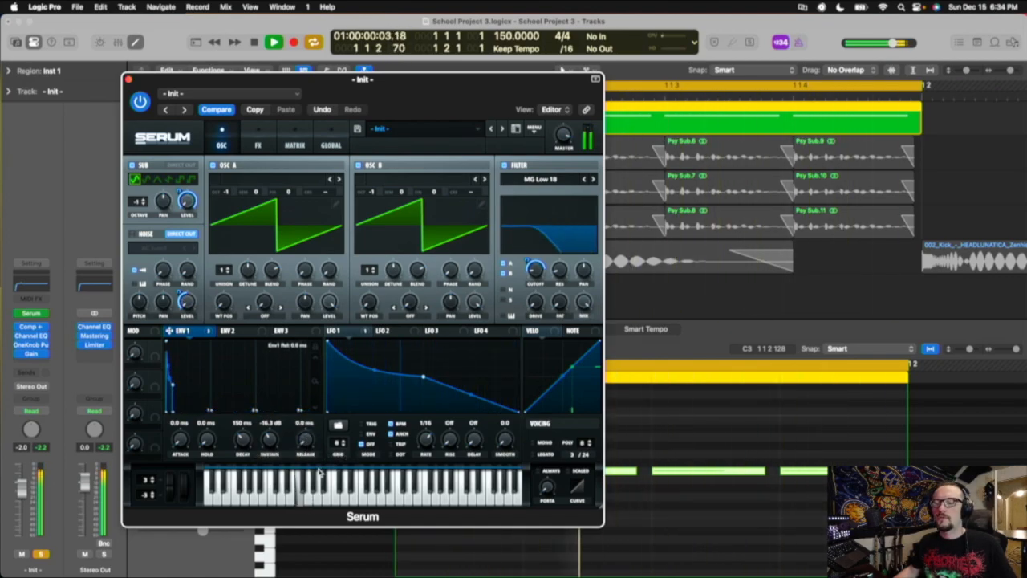
drag(305, 443, 303, 399)
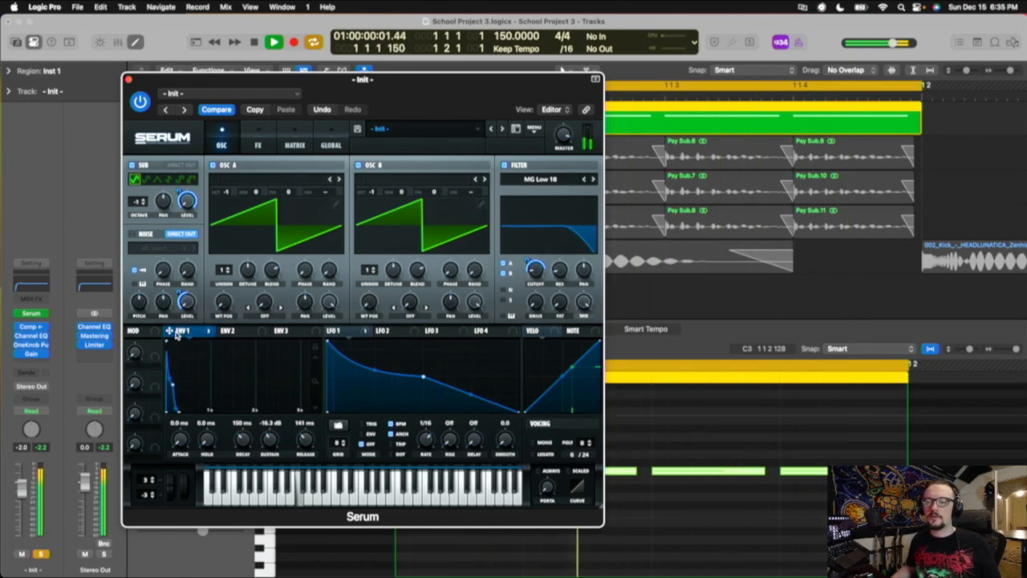
mouse_move(183, 323)
mouse_down()
mouse_move(408, 275)
mouse_move(554, 276)
mouse_move(158, 343)
mouse_move(171, 336)
mouse_up()
key(space)
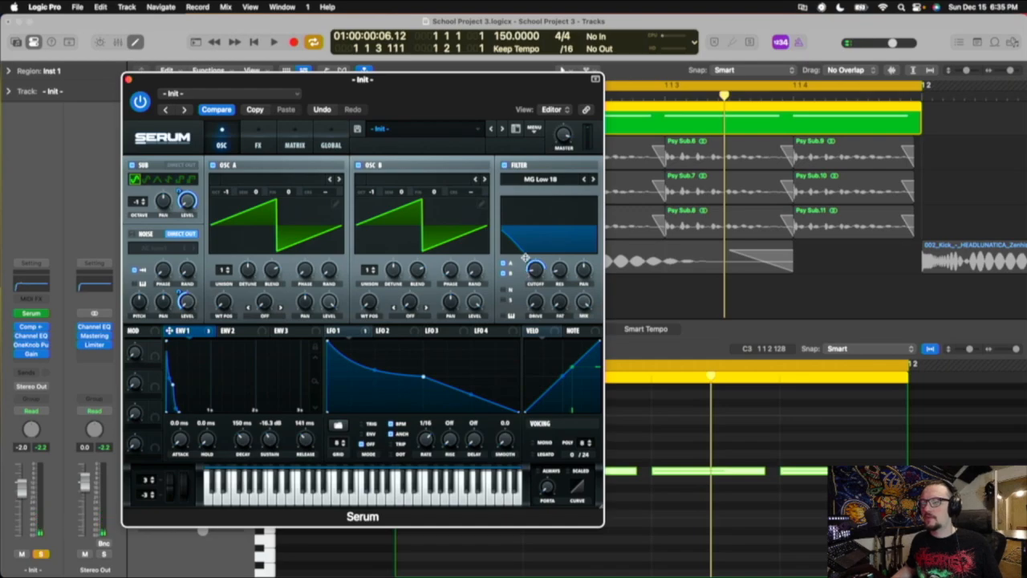
- Set Env 1's modulation amount on the filter cutoff to 68, and adjust the cutoff while auditioning the loop
mouse_move(527, 258)
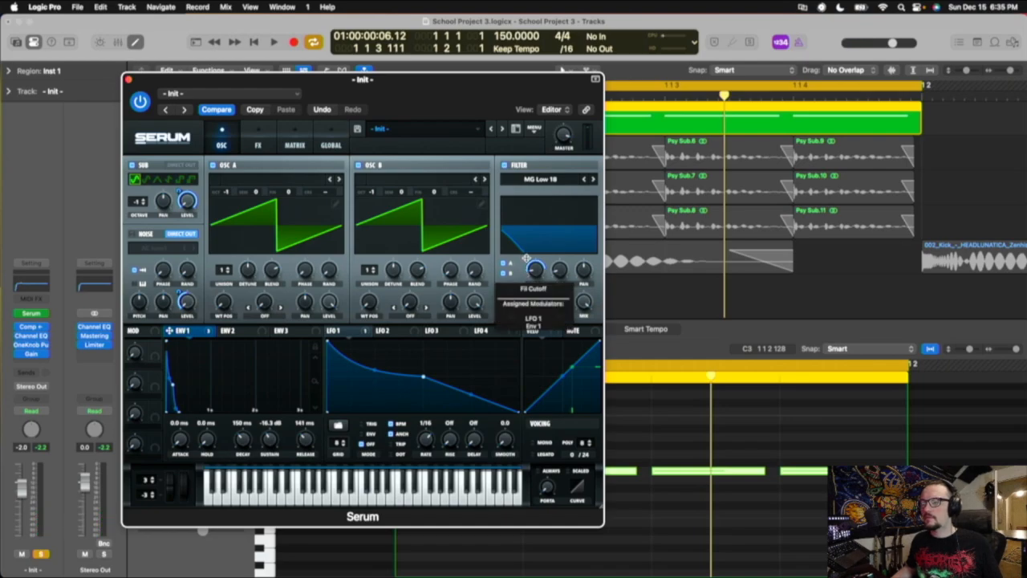
drag(526, 259, 527, 258)
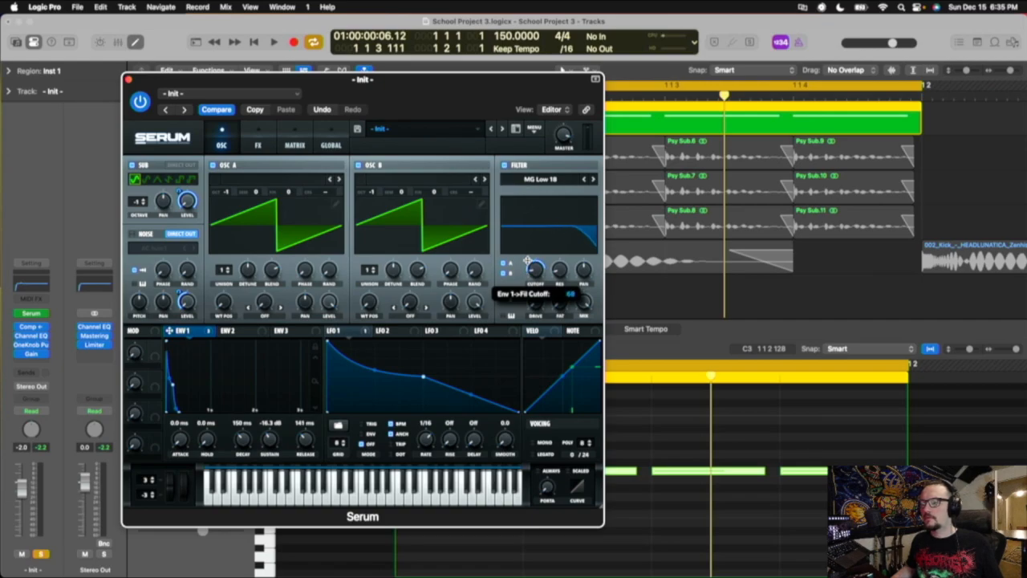
click(536, 273)
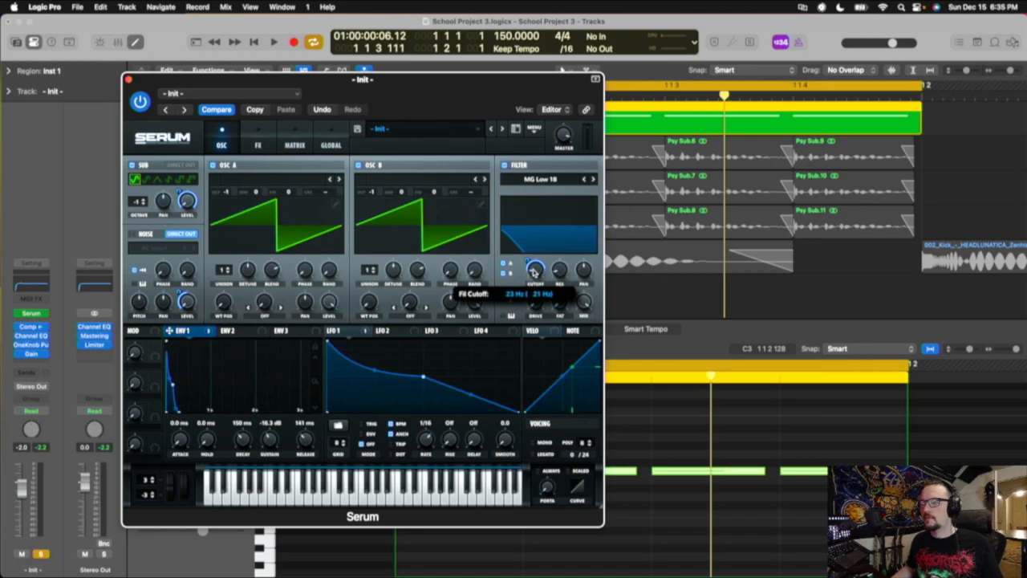
key(space)
mouse_move(534, 271)
mouse_down()
mouse_move(536, 249)
mouse_move(529, 269)
mouse_up()
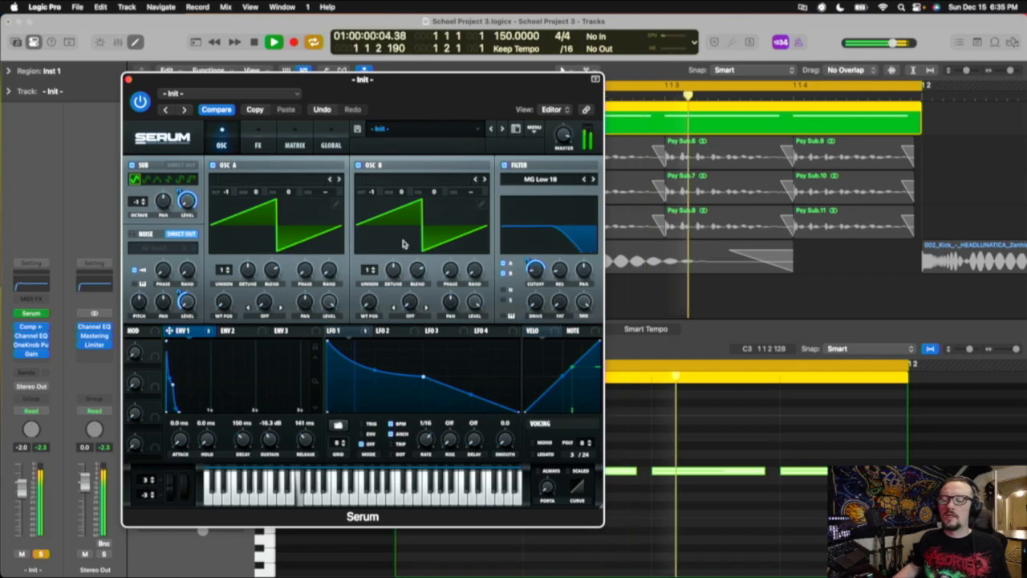
key(space)
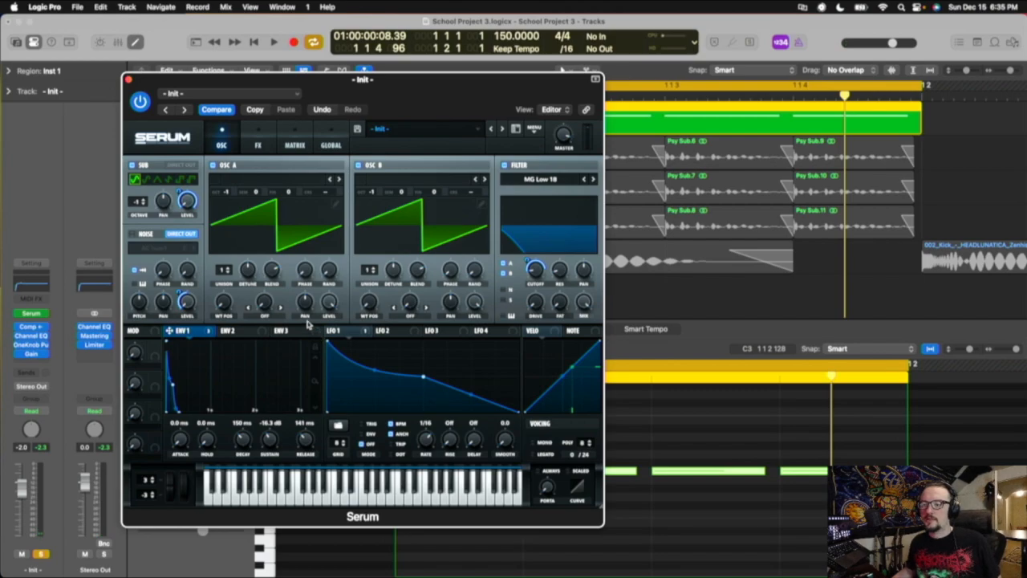
- Play the bass loop while examining the filter cutoff and OSC B level controls, and stop playback
key(space)
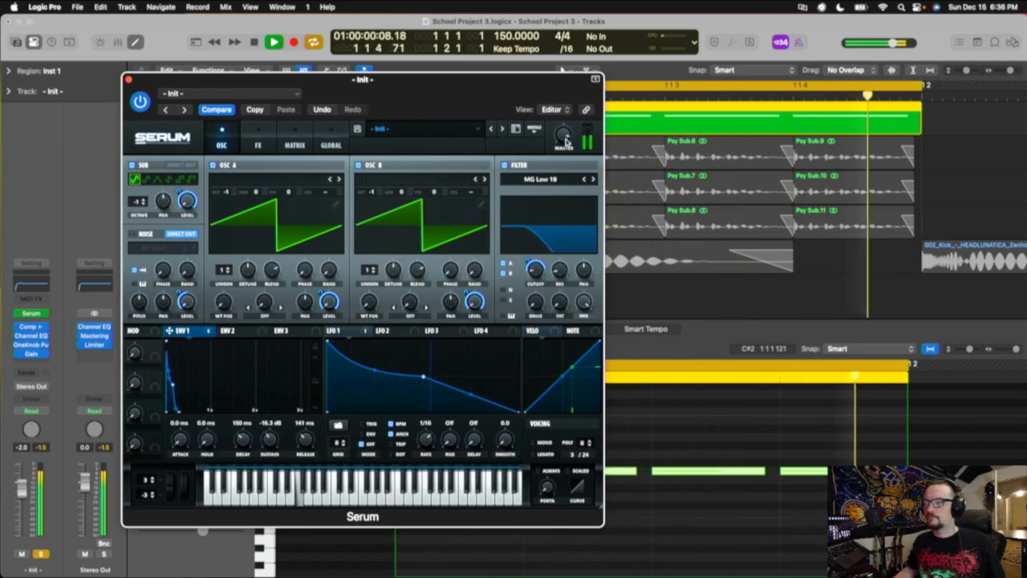
mouse_move(538, 273)
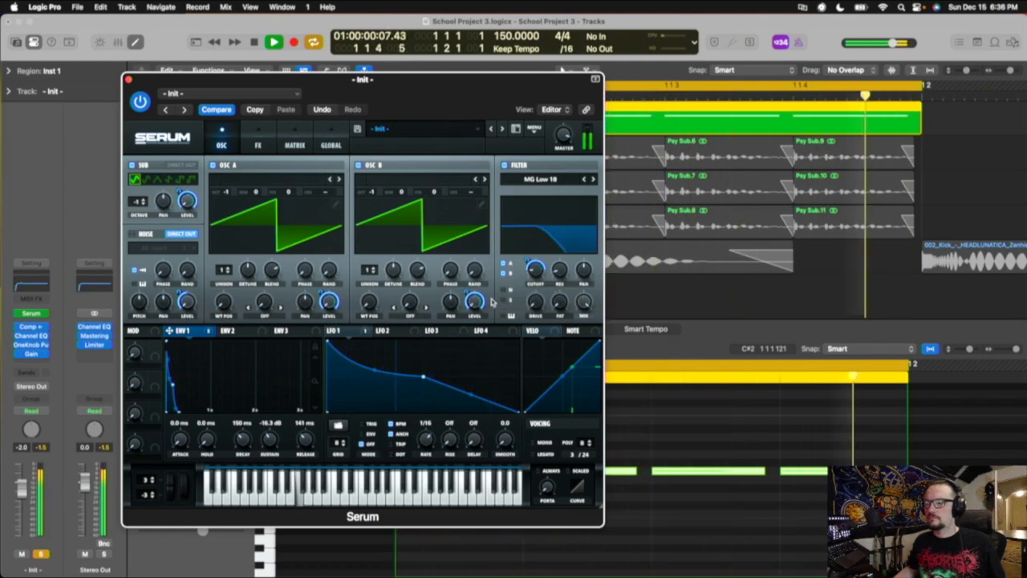
mouse_move(474, 303)
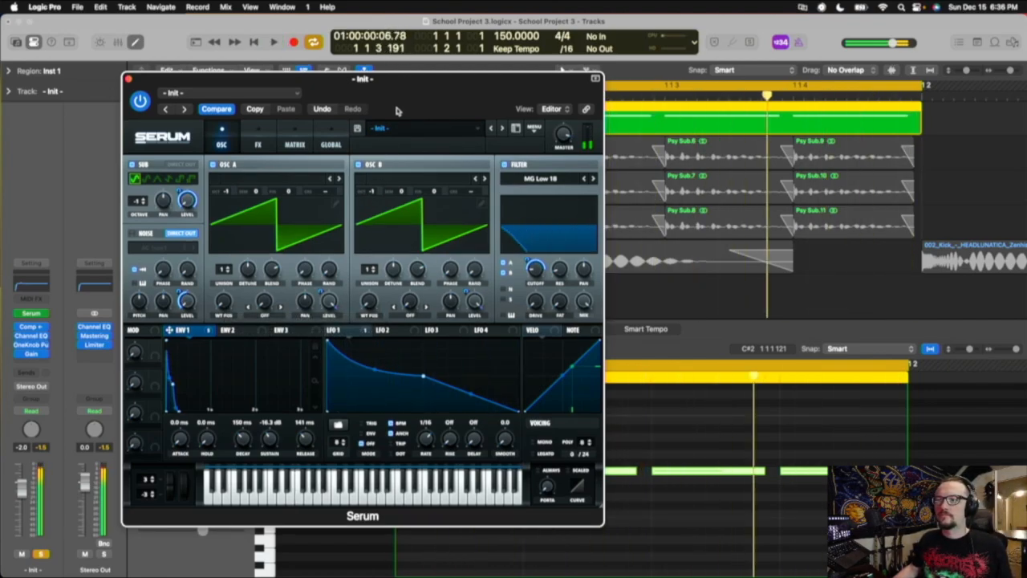
- Reopen the Serum window to review its distortion, phaser and compressor effects, and close it
click(128, 80)
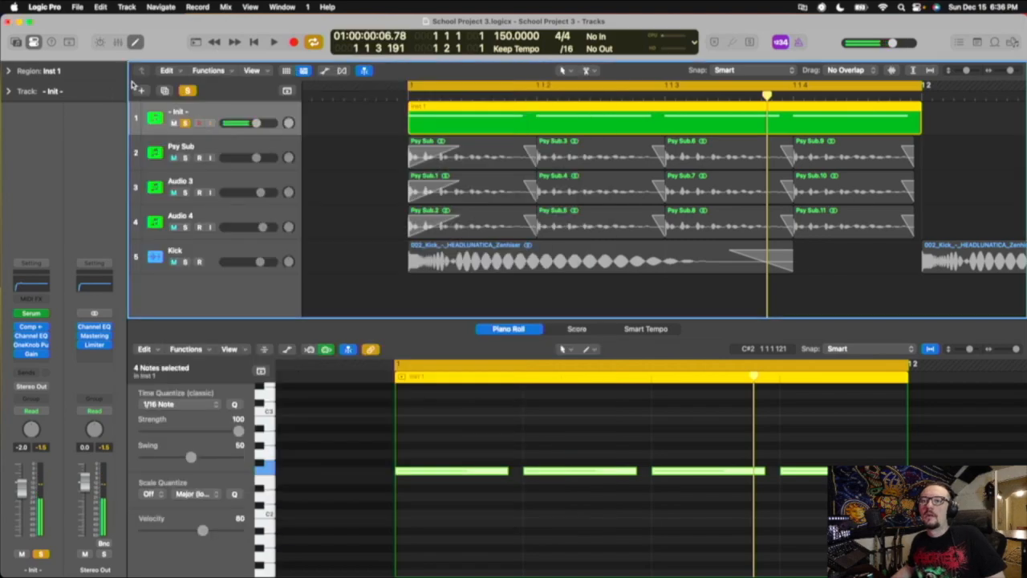
click(29, 314)
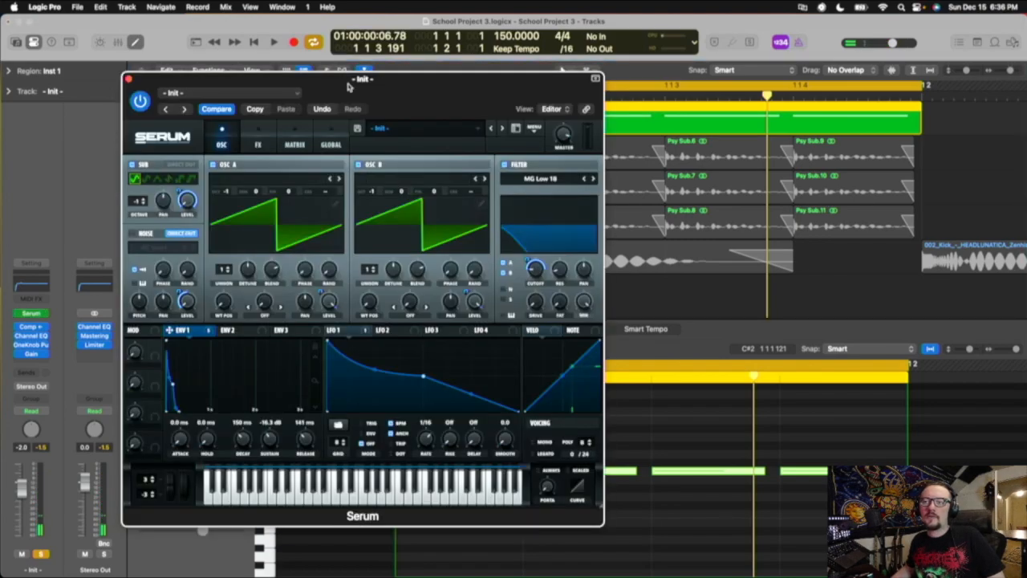
click(259, 132)
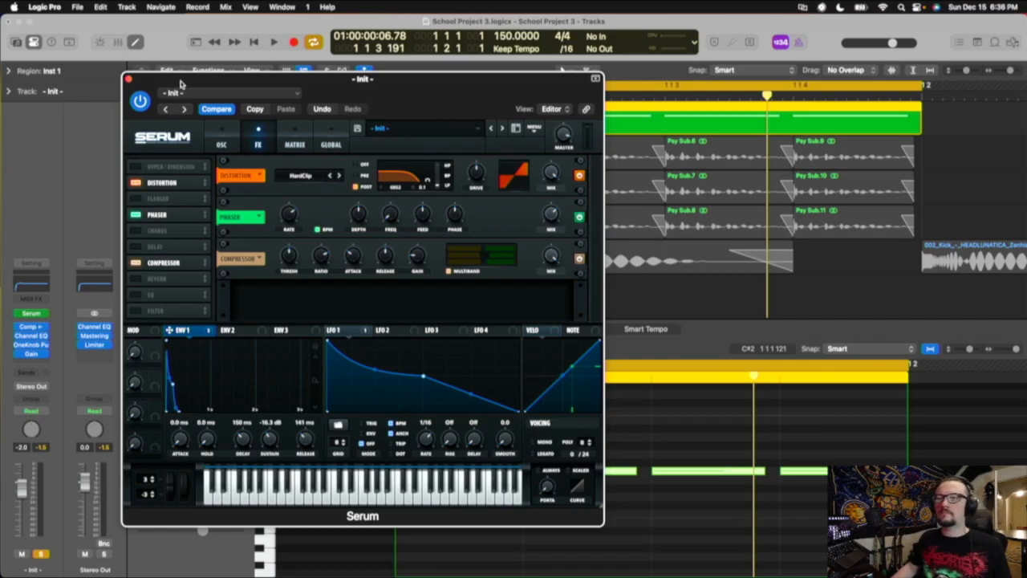
click(129, 78)
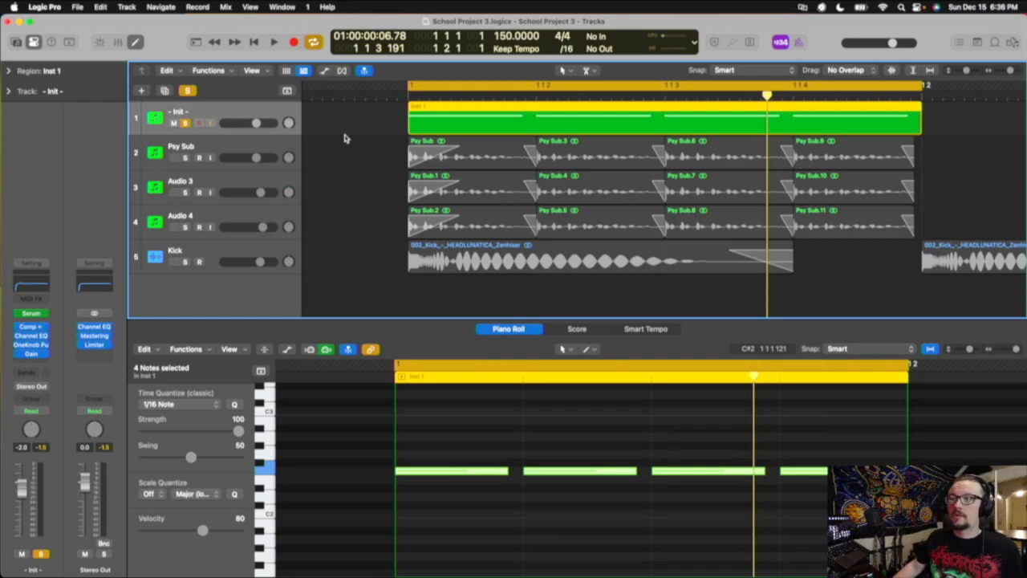
- Show the Bounce In Place option for the Inst 1 region without running it, and unsolo and mute the -Init- track
right_click(446, 123)
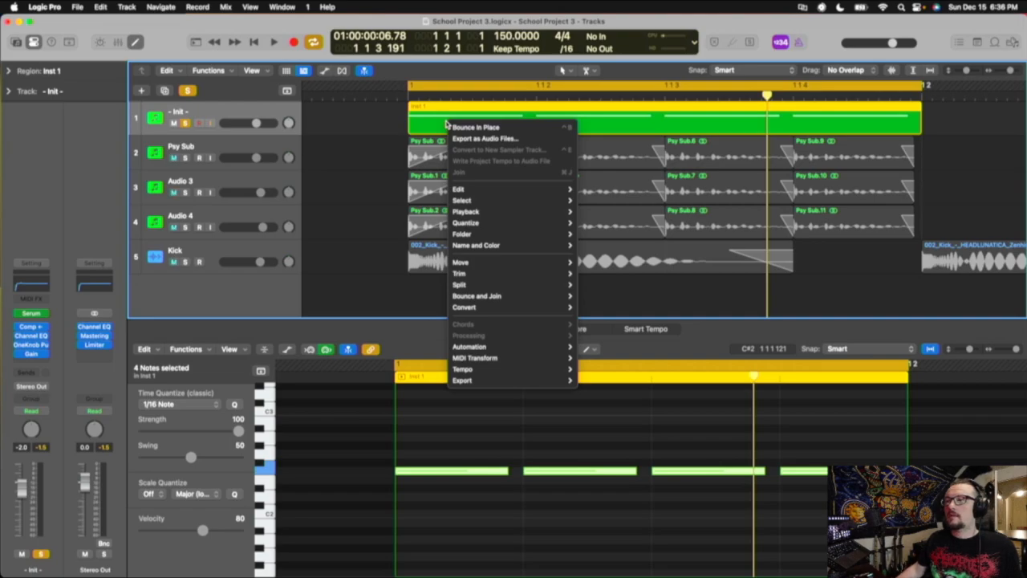
click(353, 121)
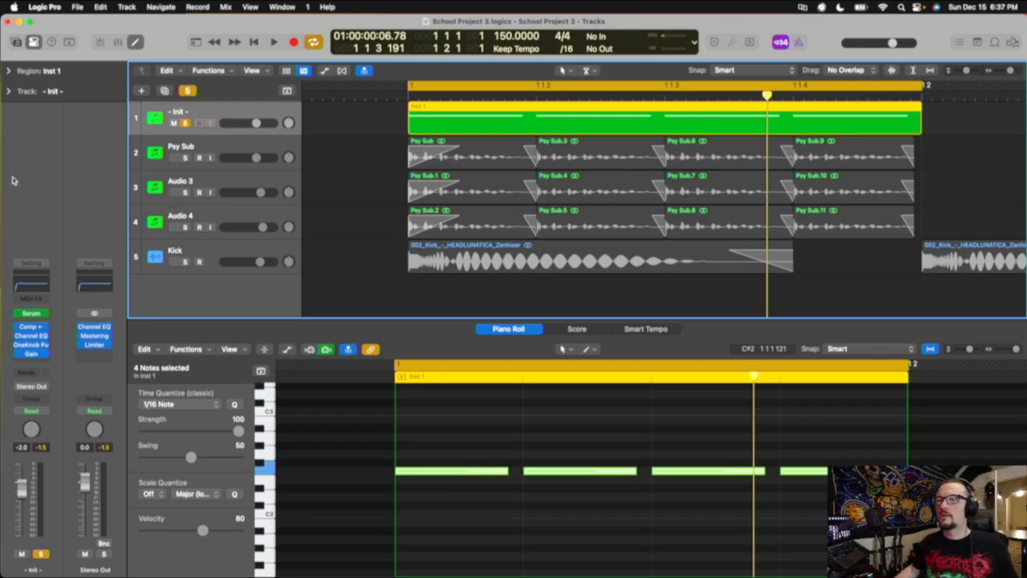
click(185, 125)
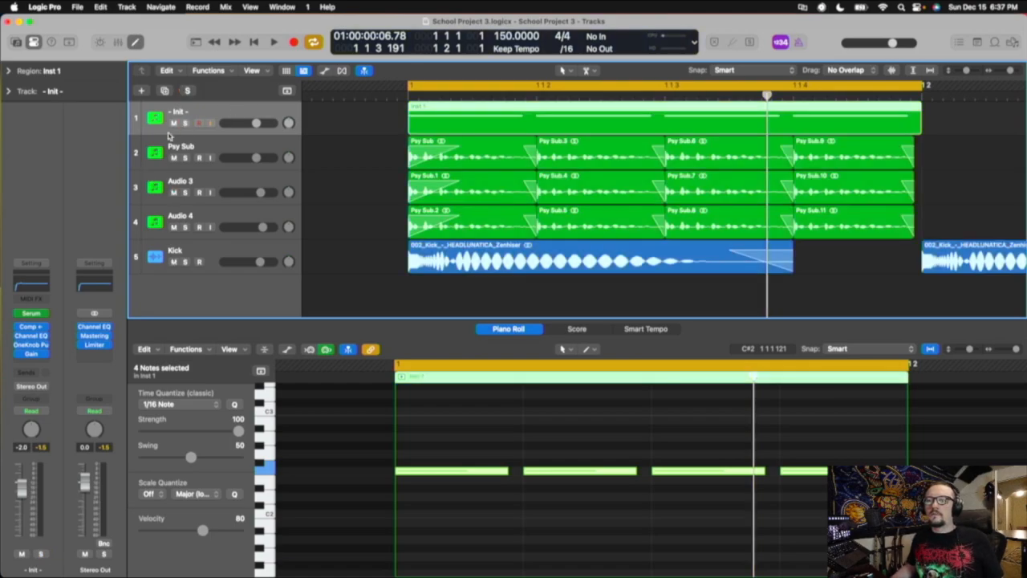
click(174, 124)
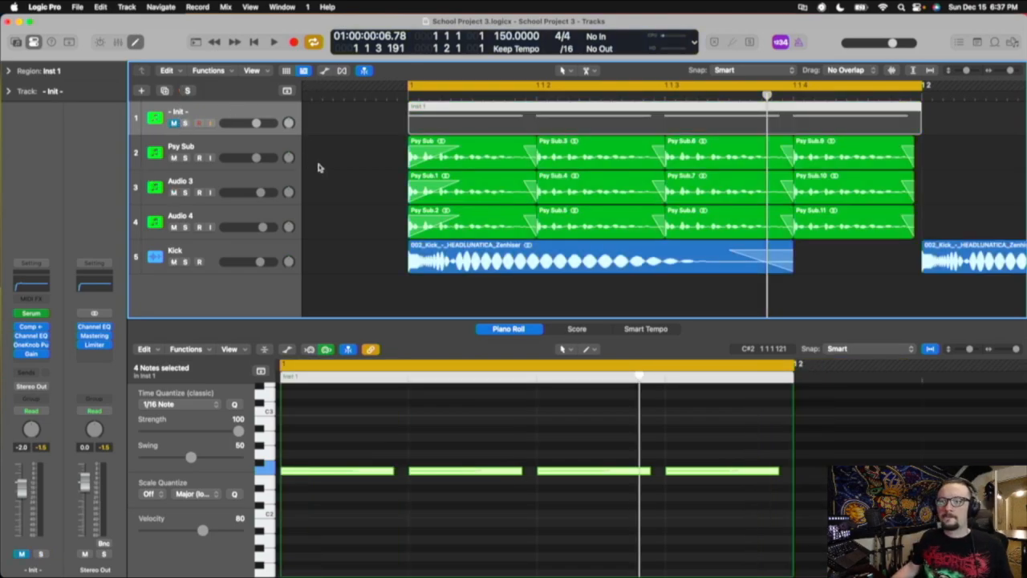
- Select the Psy Sub track to show its audio in the editor, and toggle its solo on and off
click(251, 145)
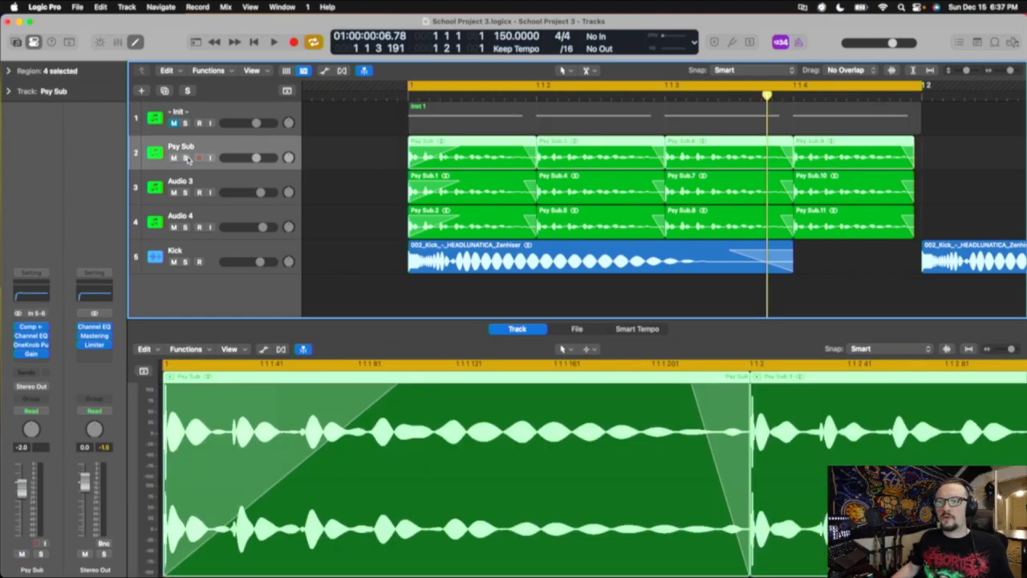
click(187, 158)
click(186, 158)
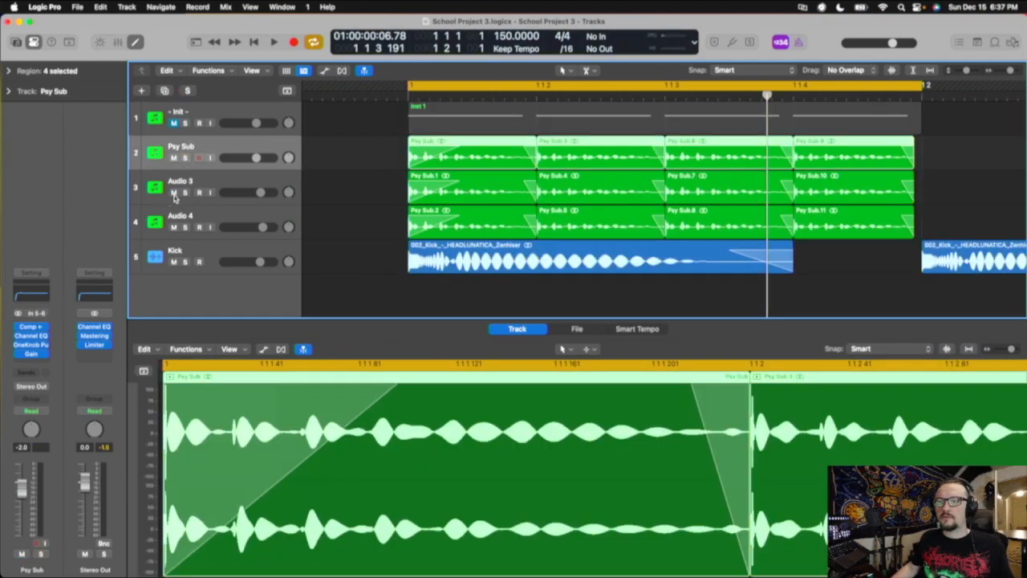
- Mute the Audio 3 and Audio 4 tracks, and play the loop with only Psy Sub and the kick
click(174, 194)
click(173, 227)
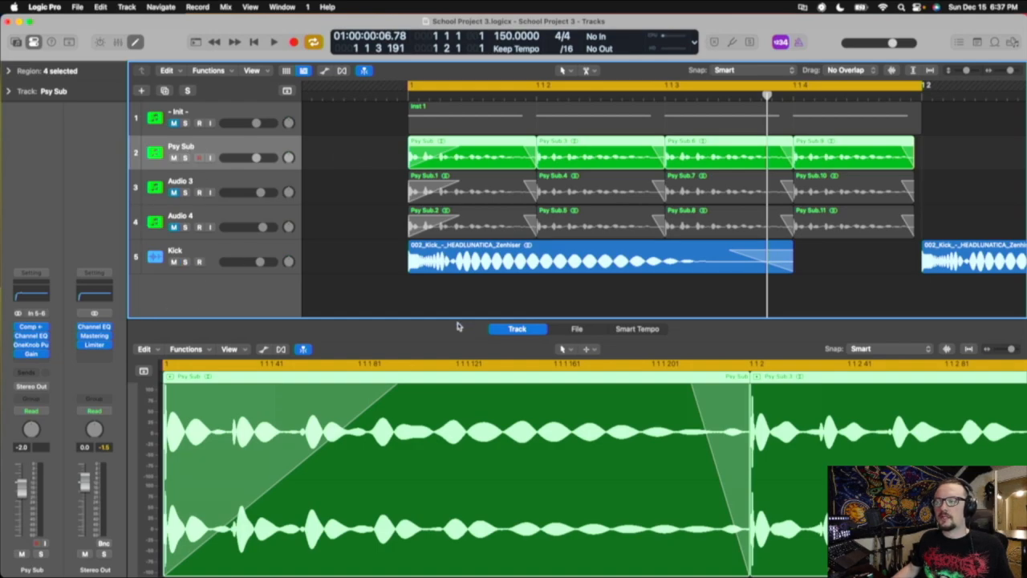
key(space)
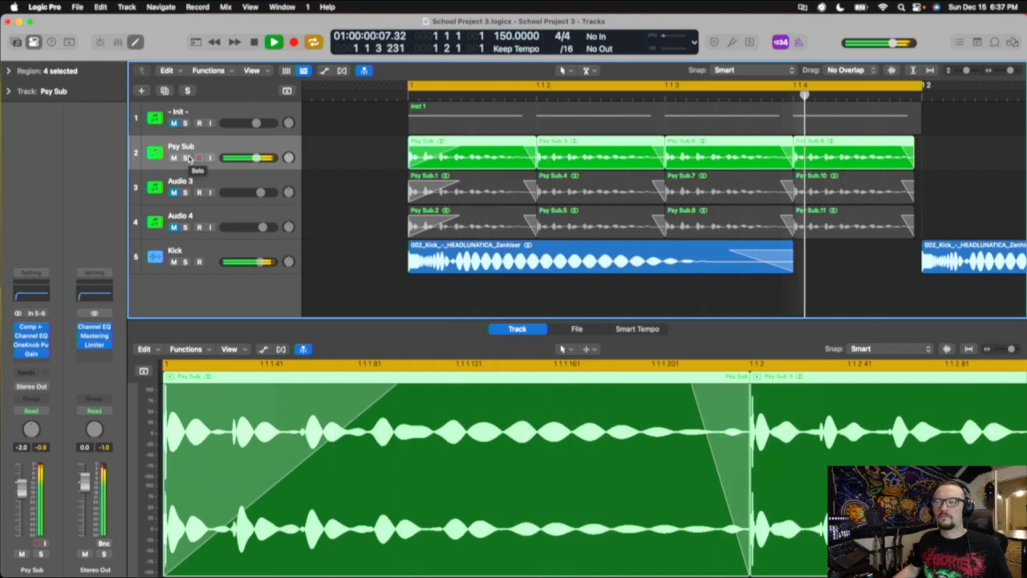
key(space)
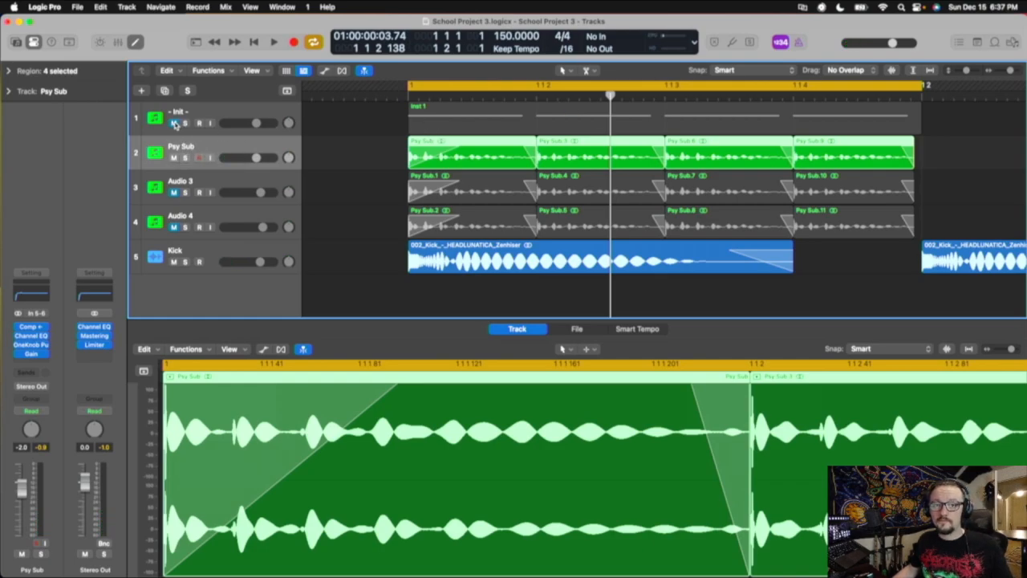
- Compare the live -Init- bass with the bounced Psy Sub audio by swapping their mutes around loop playback, ending on Psy Sub
click(174, 123)
click(174, 157)
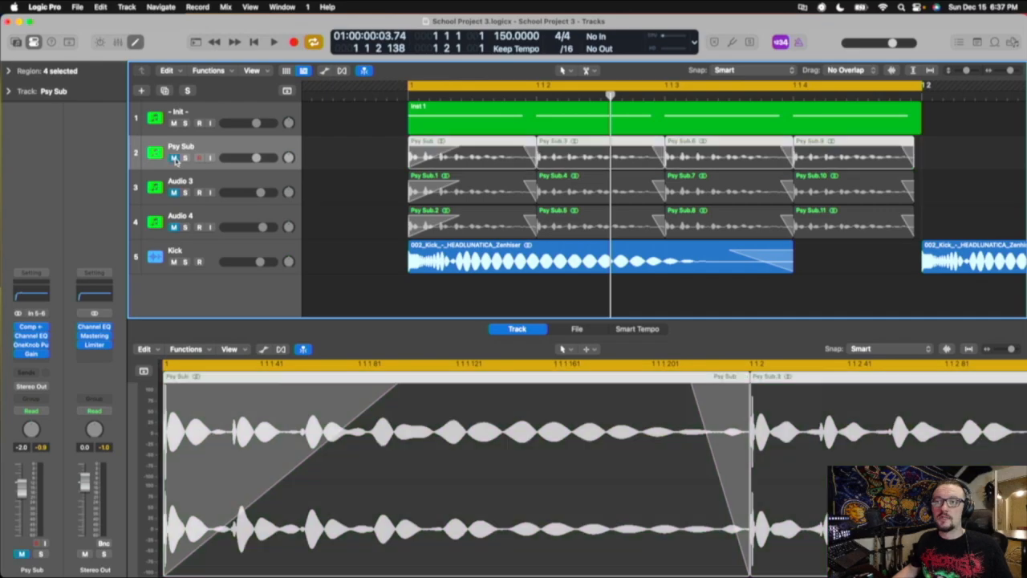
key(space)
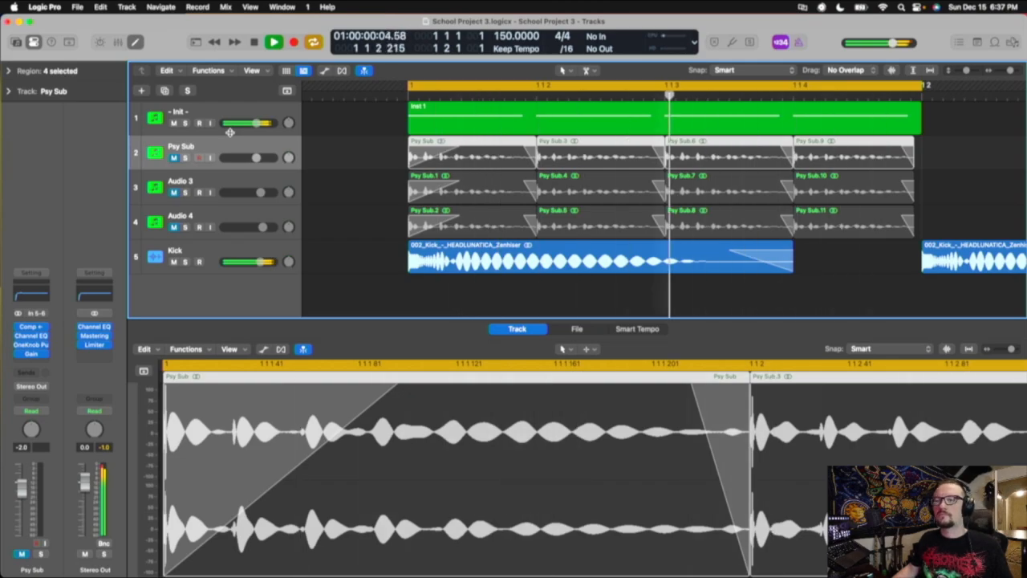
click(173, 123)
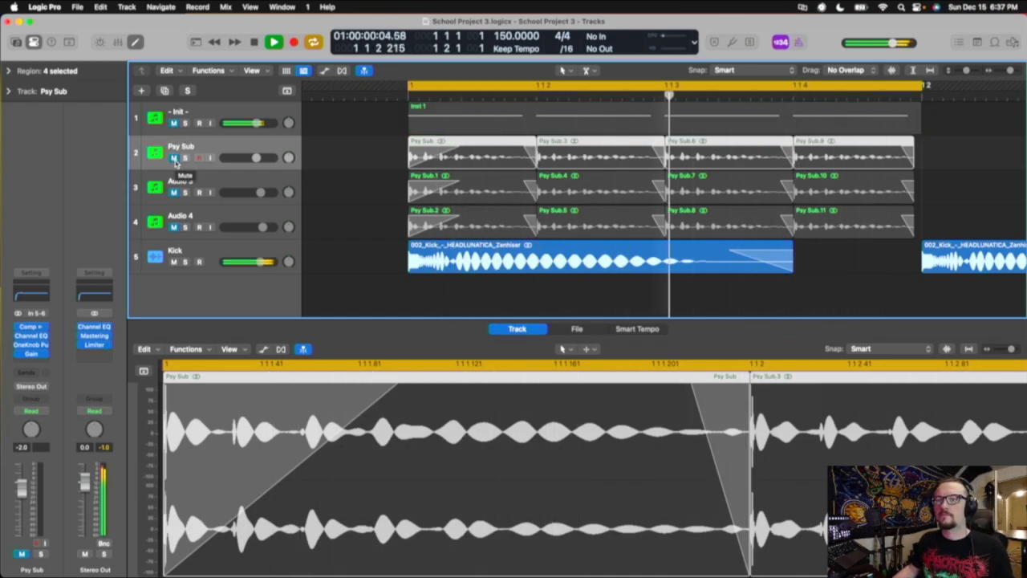
click(174, 157)
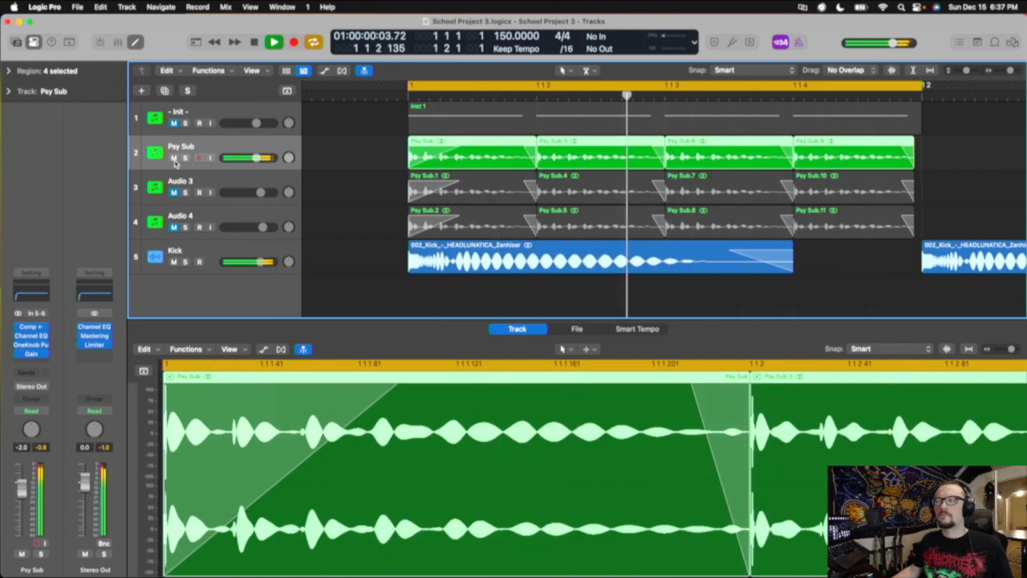
key(space)
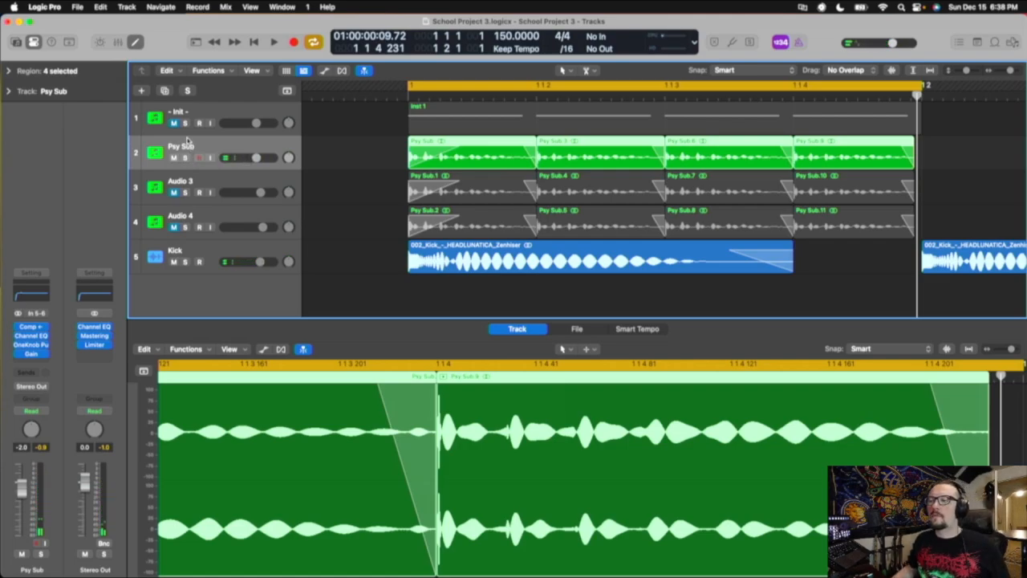
- View the -Init- track's plug-in chain and notes, return to the Psy Sub track, and unmute -Init-
click(246, 118)
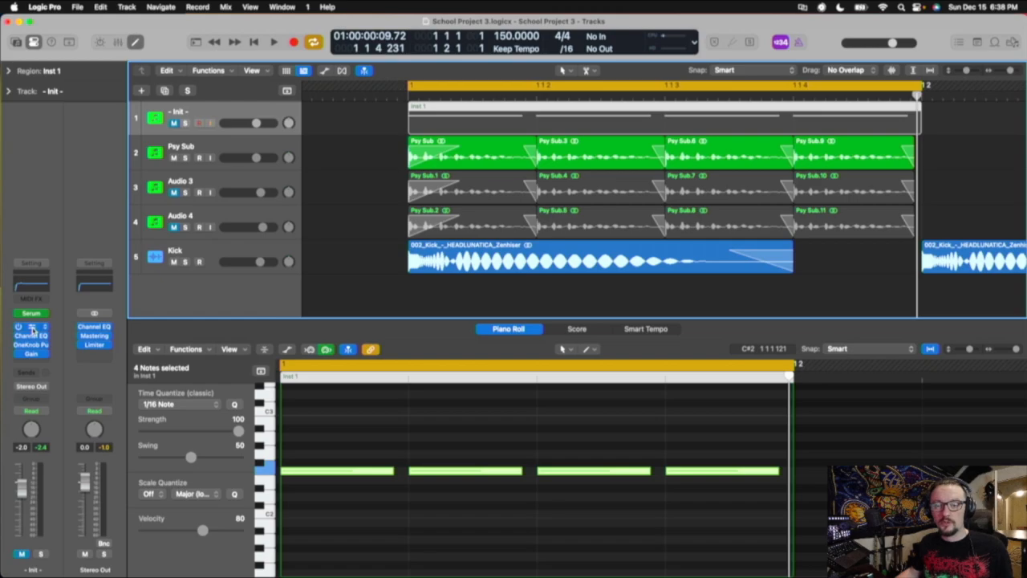
click(212, 147)
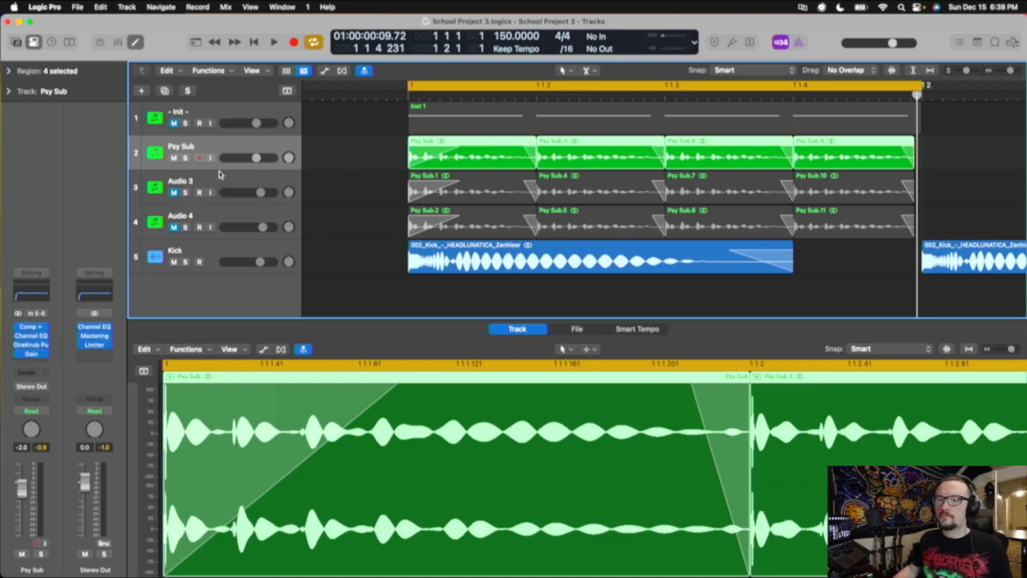
click(174, 123)
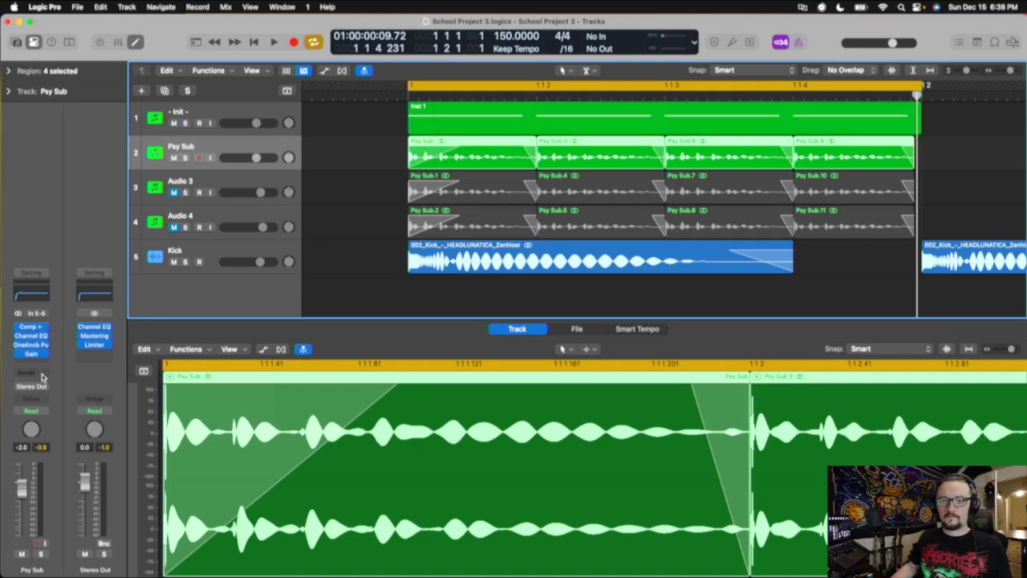
- Set the third band's gain to +2.0 dB in the Psy Sub track's Channel EQ, and close the plug-in
click(33, 297)
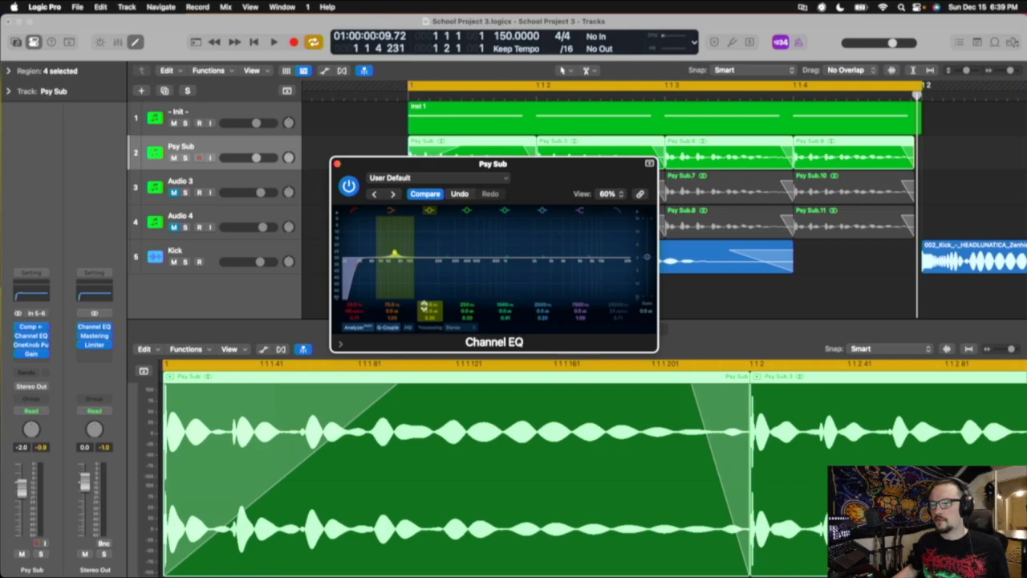
mouse_move(430, 314)
mouse_down()
mouse_move(430, 327)
mouse_move(429, 309)
mouse_up()
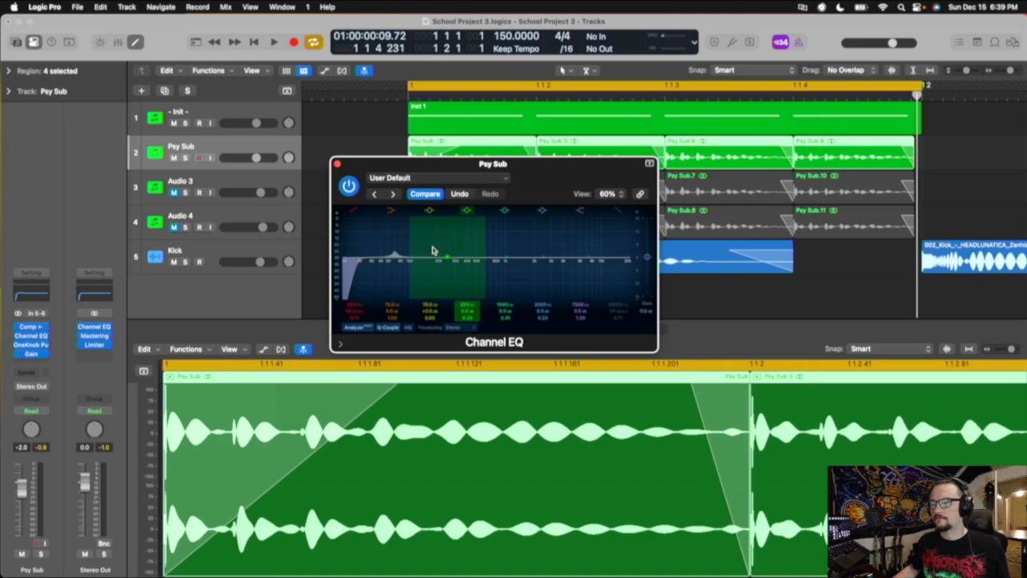
click(337, 164)
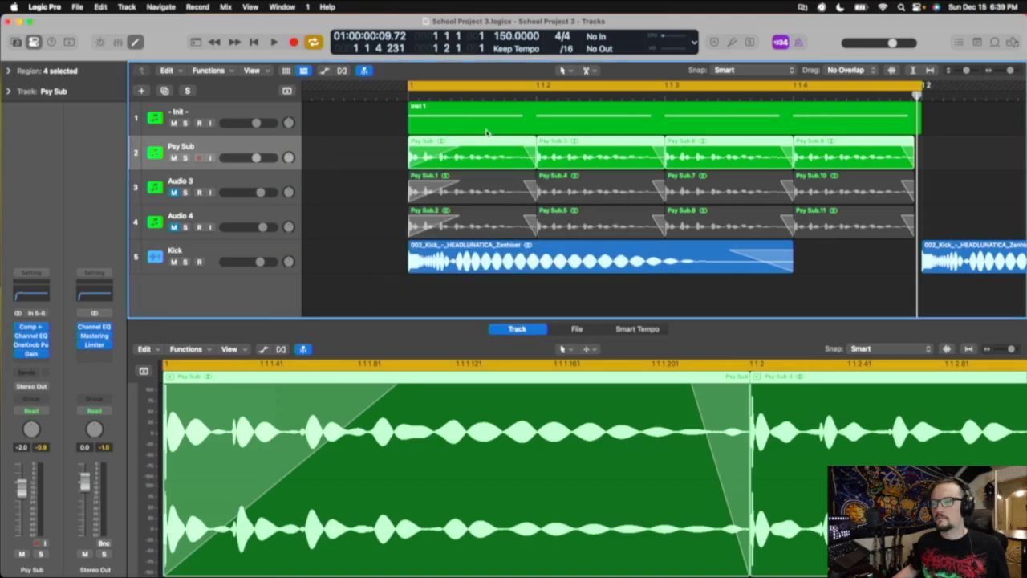
- Mute the -Init- track again, and play the Psy Sub and kick loop to hear the EQ adjustment
click(174, 123)
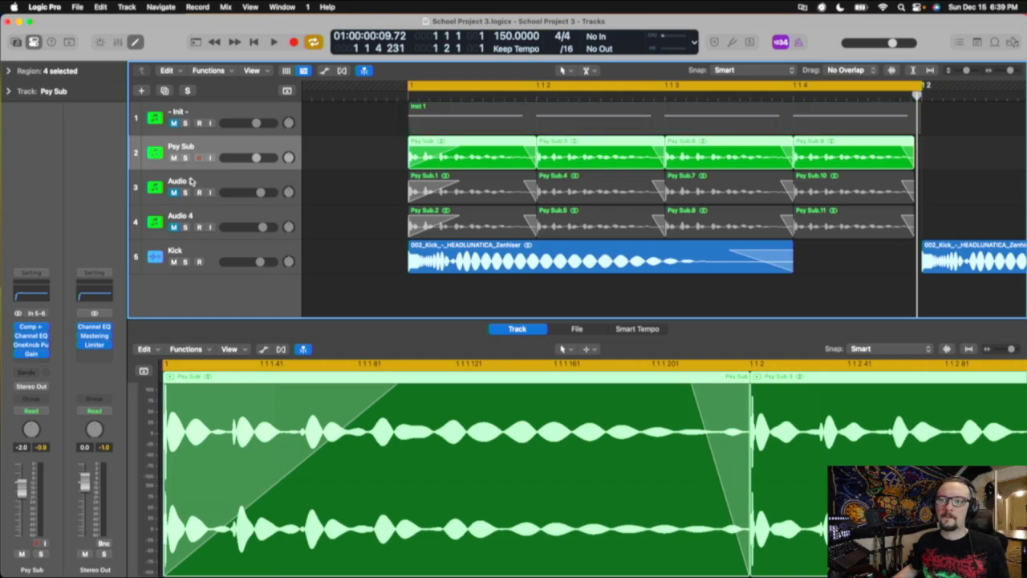
key(space)
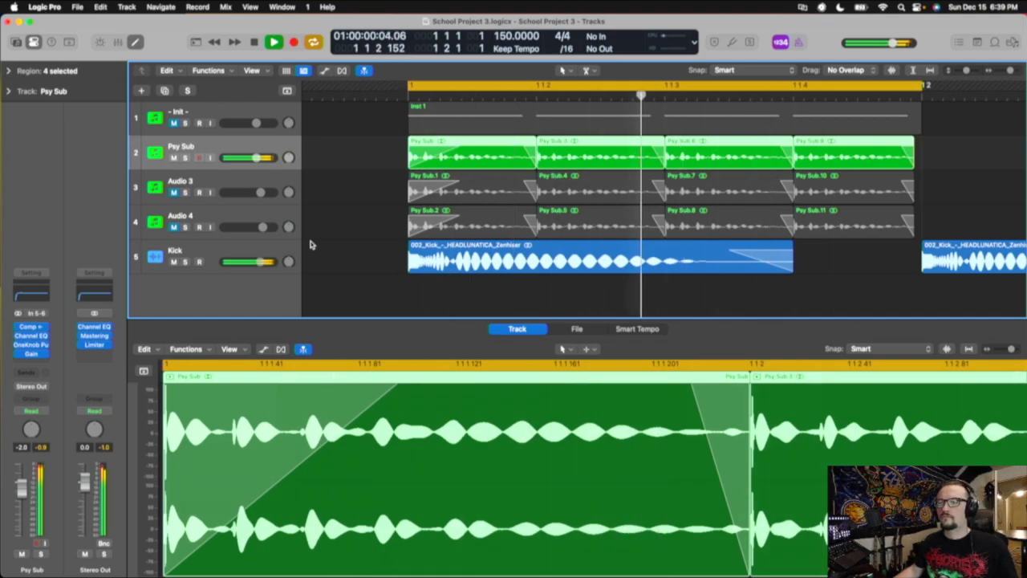
key(space)
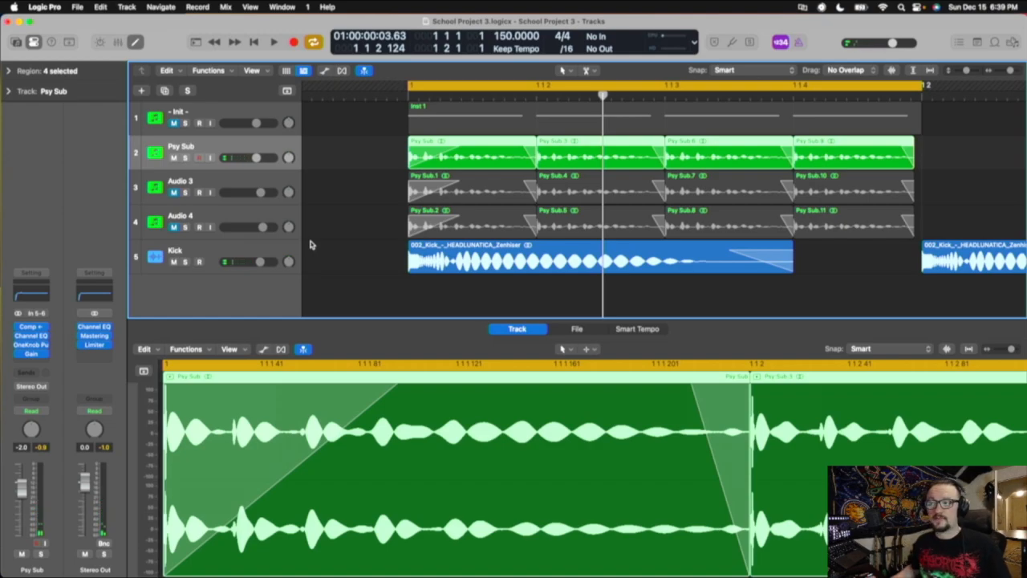
- Compare the Psy Sub loop with its Gain plug-in's Mono option off and on, leaving it on, and close the plug-in
click(32, 354)
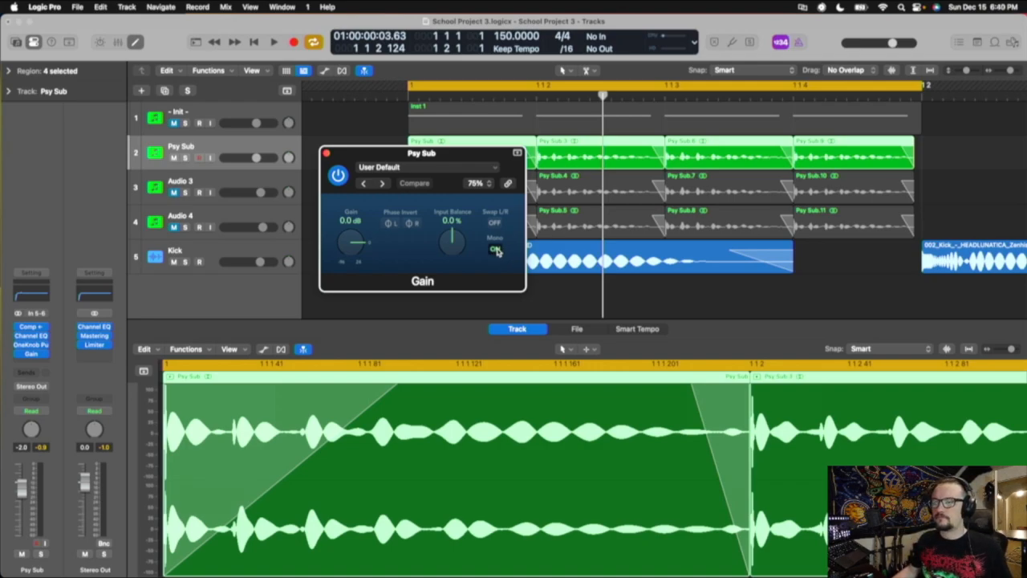
click(495, 250)
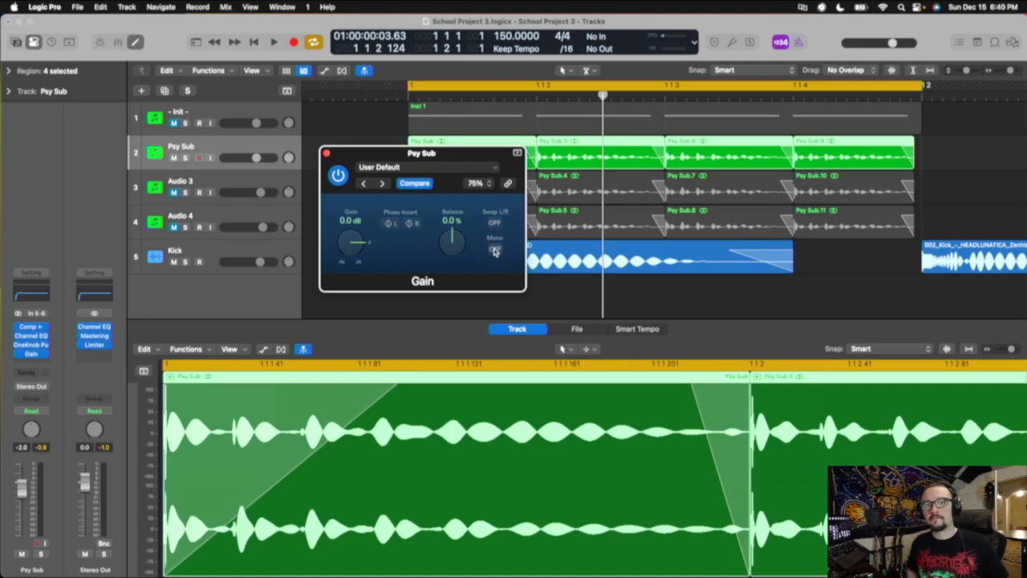
key(space)
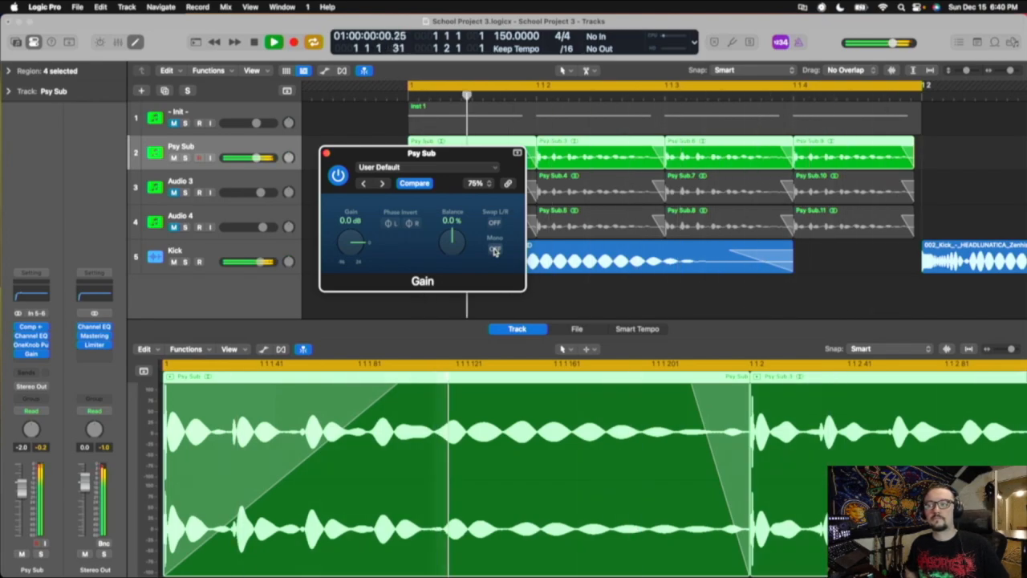
click(495, 251)
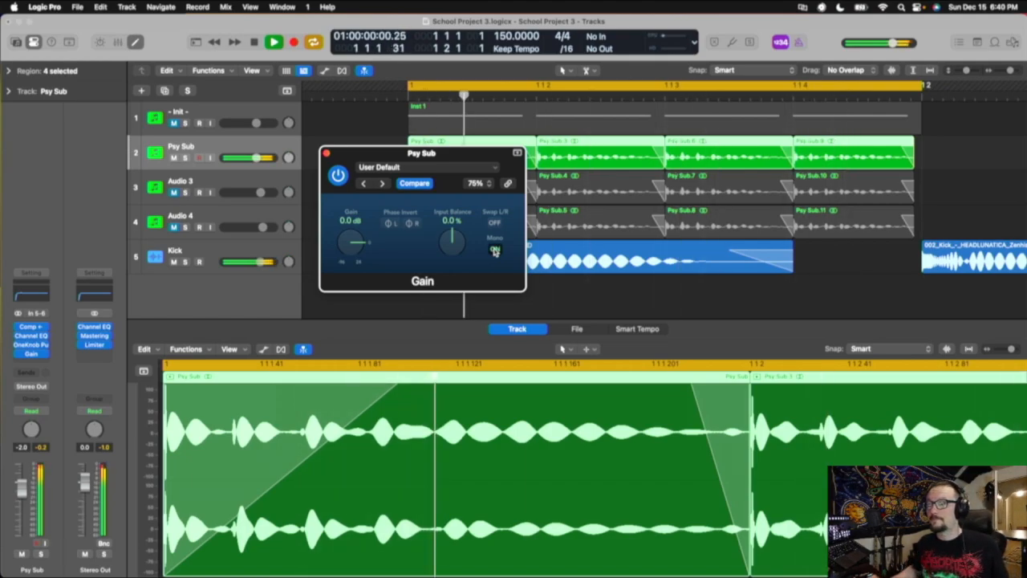
key(space)
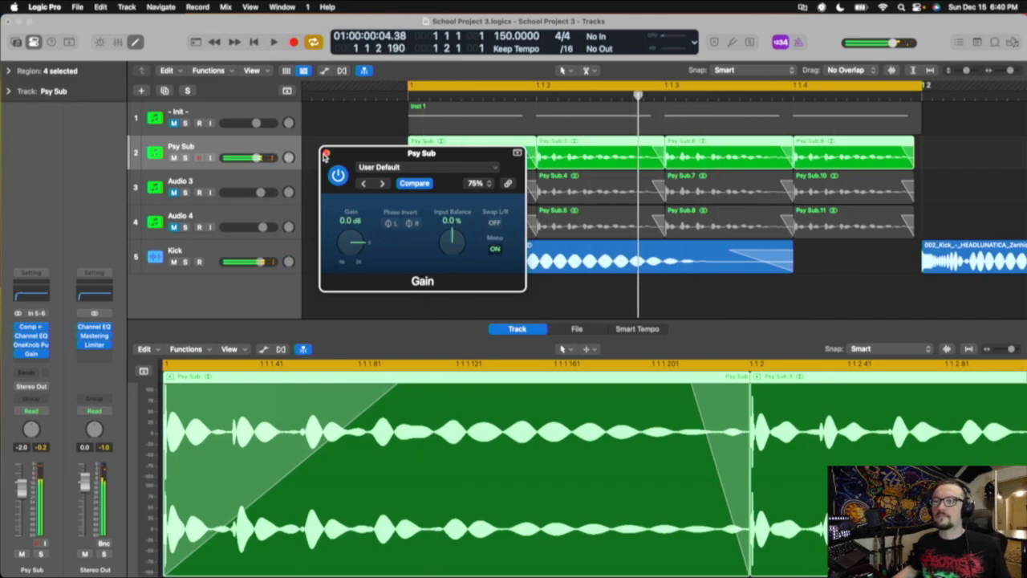
click(325, 154)
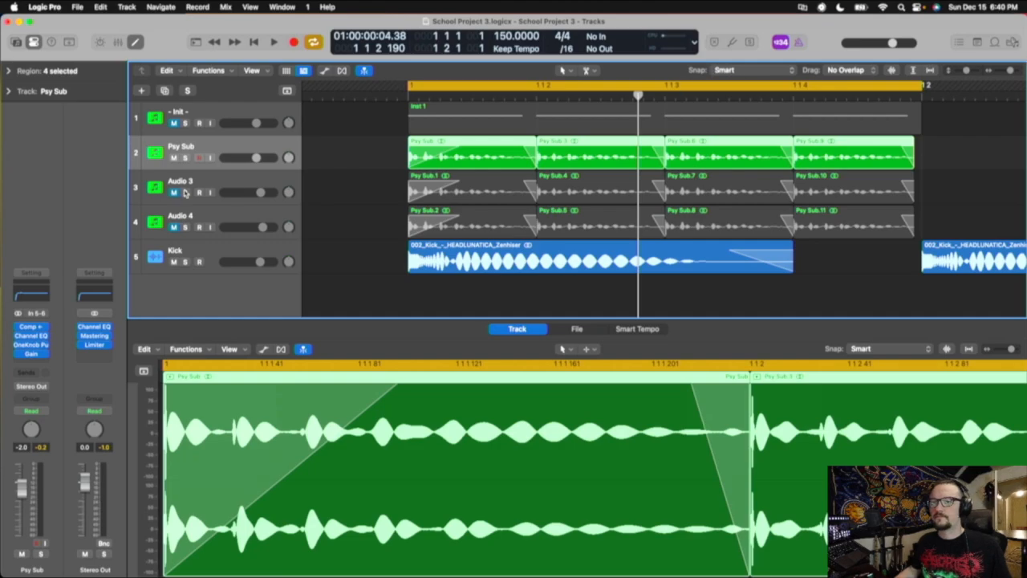
- Demonstrate duplicating the Psy Sub track with its settings, select the four Psy Sub regions, and delete the new empty track
click(218, 183)
click(227, 149)
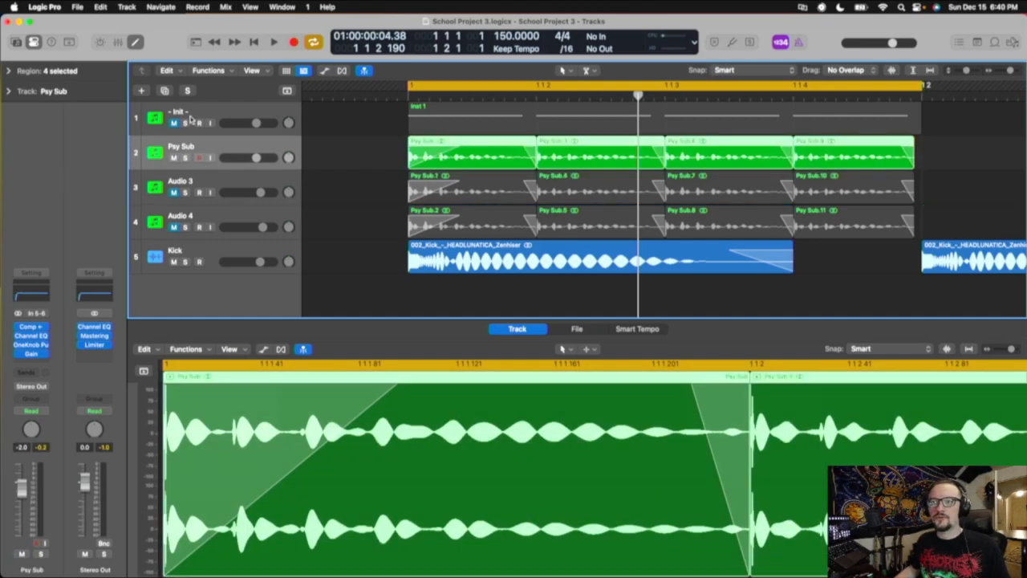
click(164, 92)
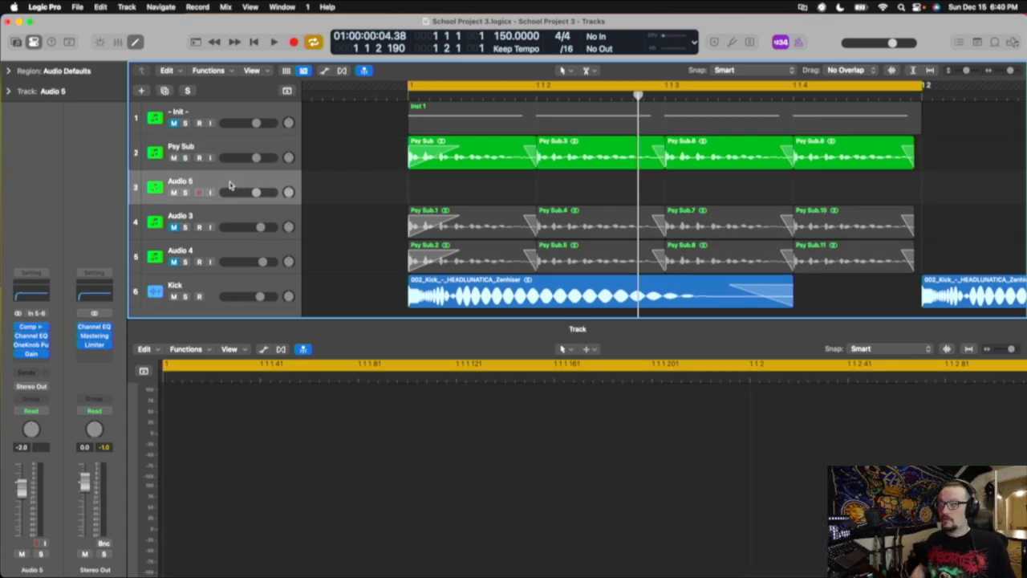
drag(401, 160, 905, 164)
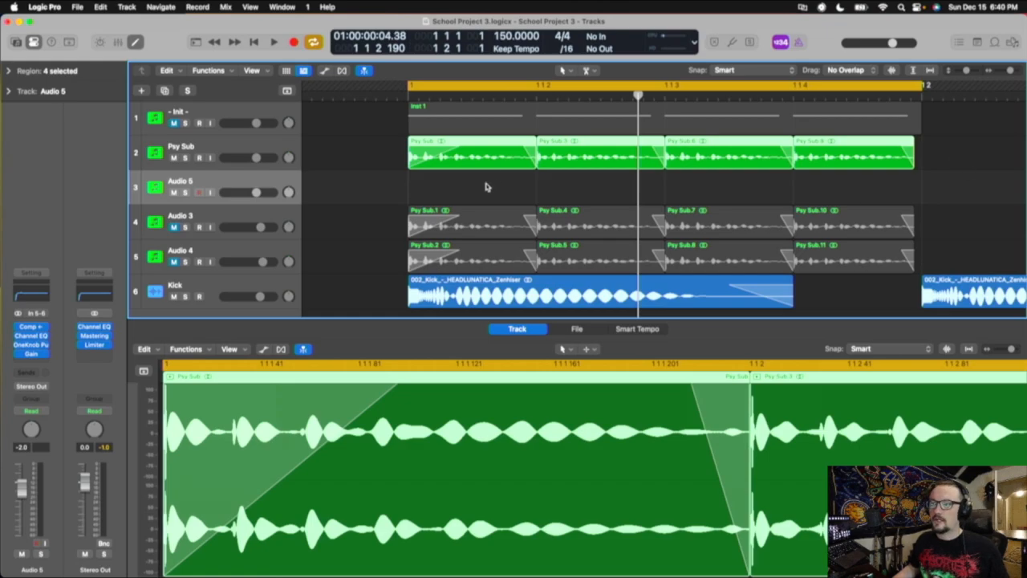
click(185, 177)
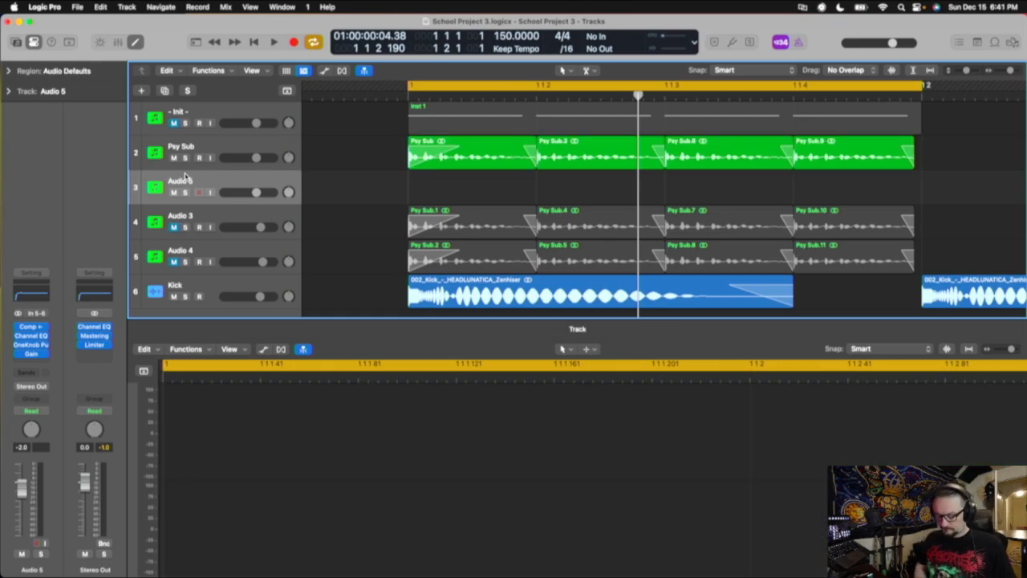
key(super+BackSpace)
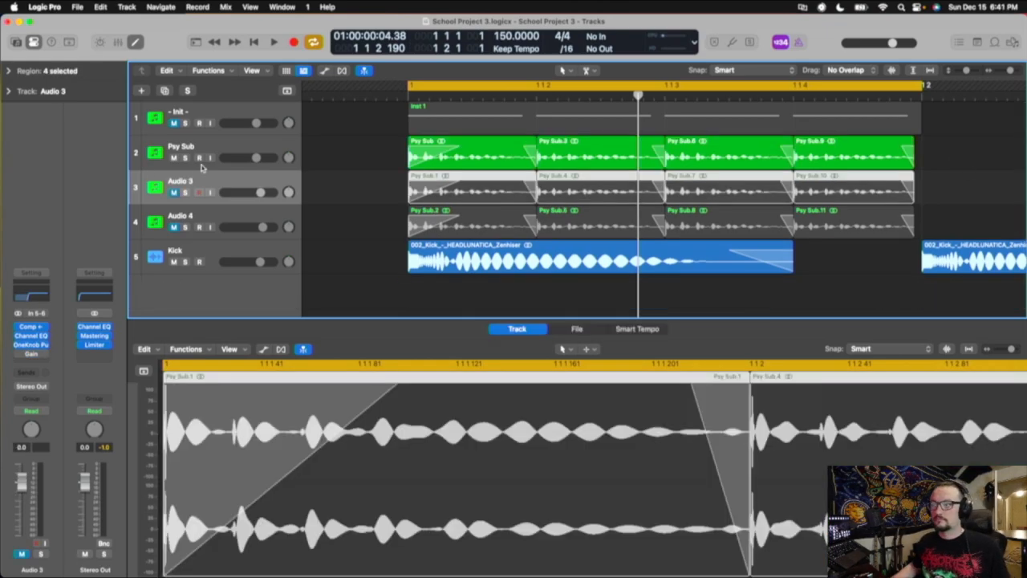
- Mute Psy Sub, unmute Audio 3, and review the low cut in Audio 3's Channel EQ and its bypassed Gain plug-in
click(174, 158)
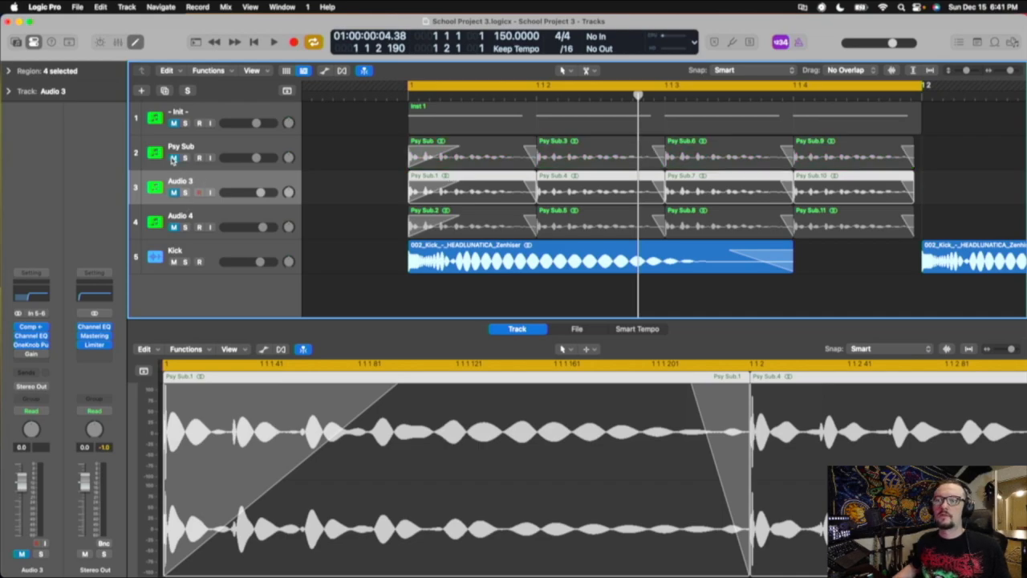
click(174, 193)
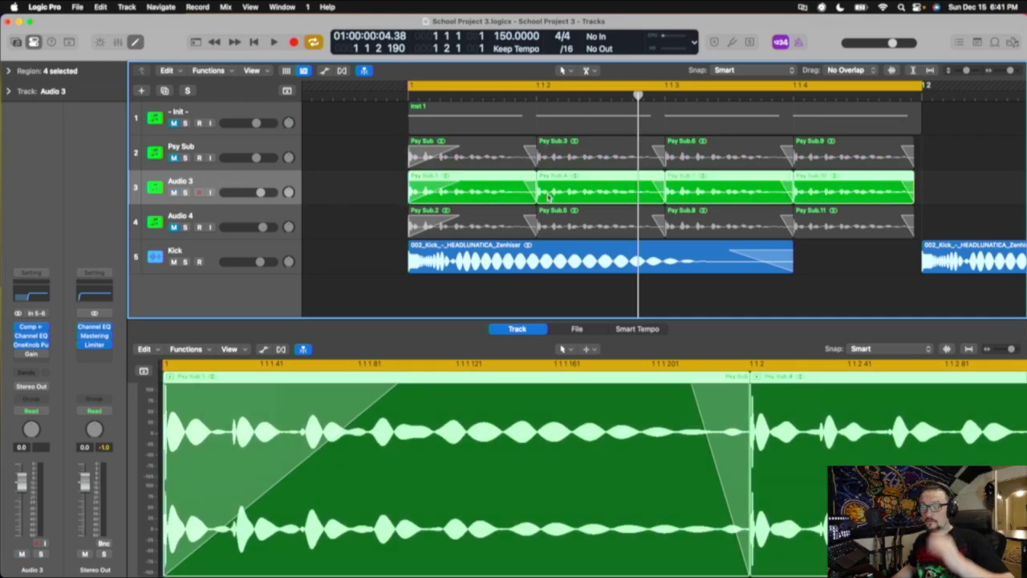
click(33, 297)
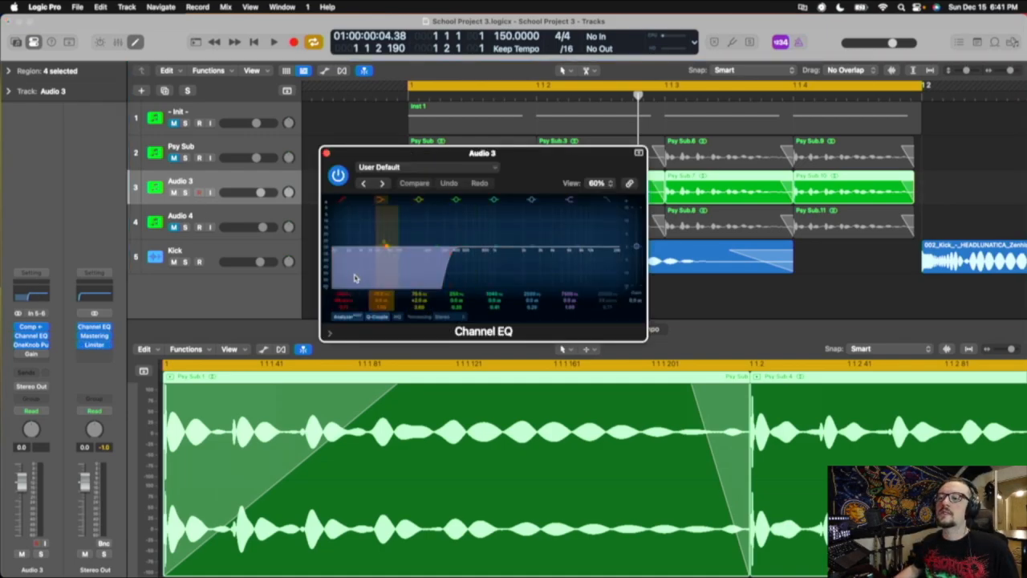
click(437, 279)
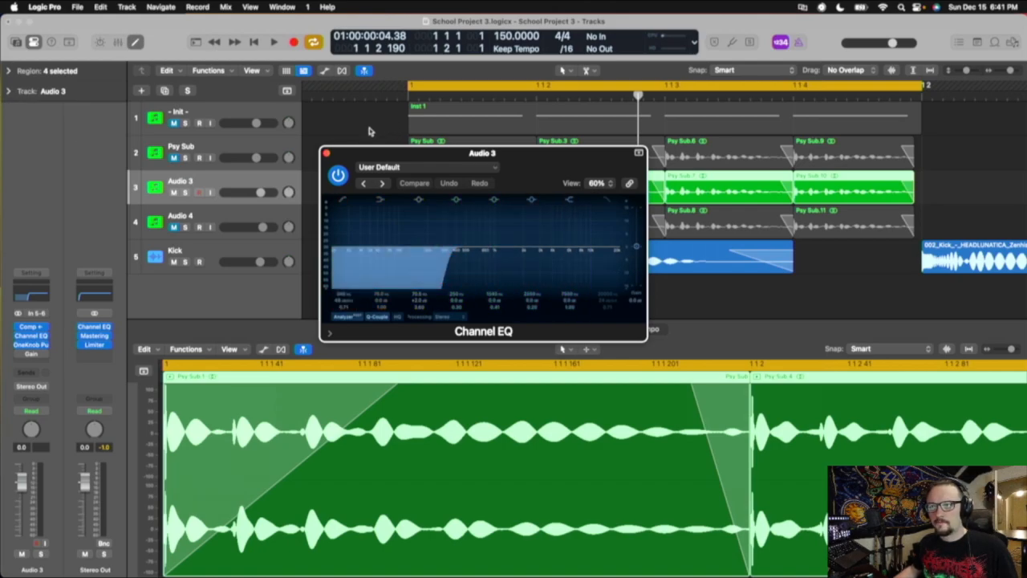
click(326, 154)
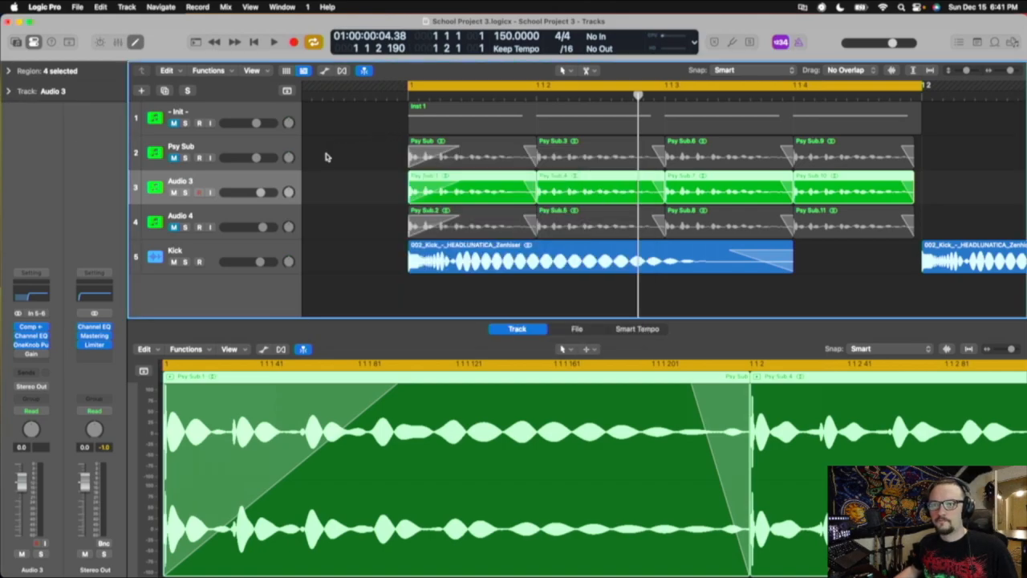
click(34, 357)
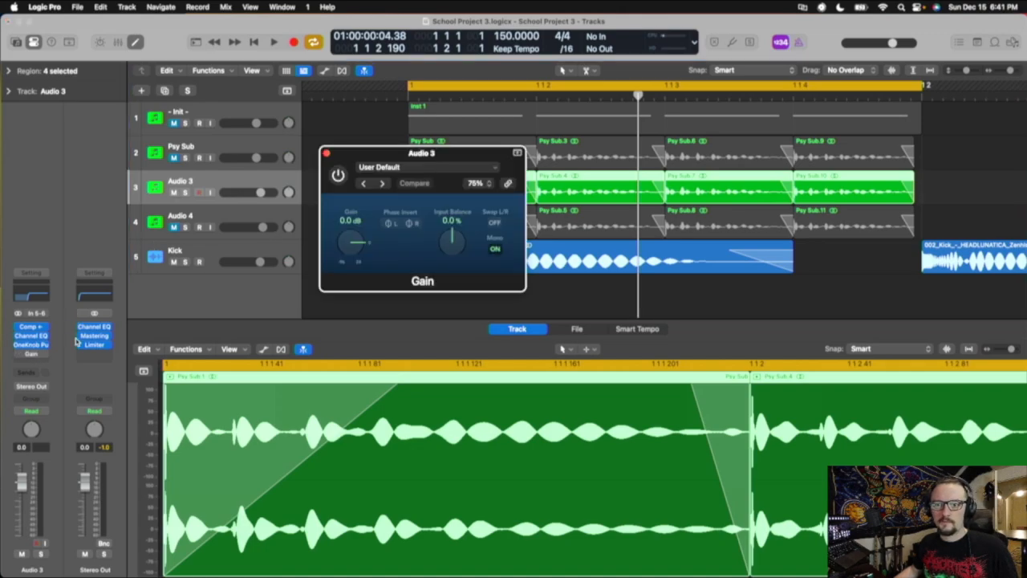
click(327, 153)
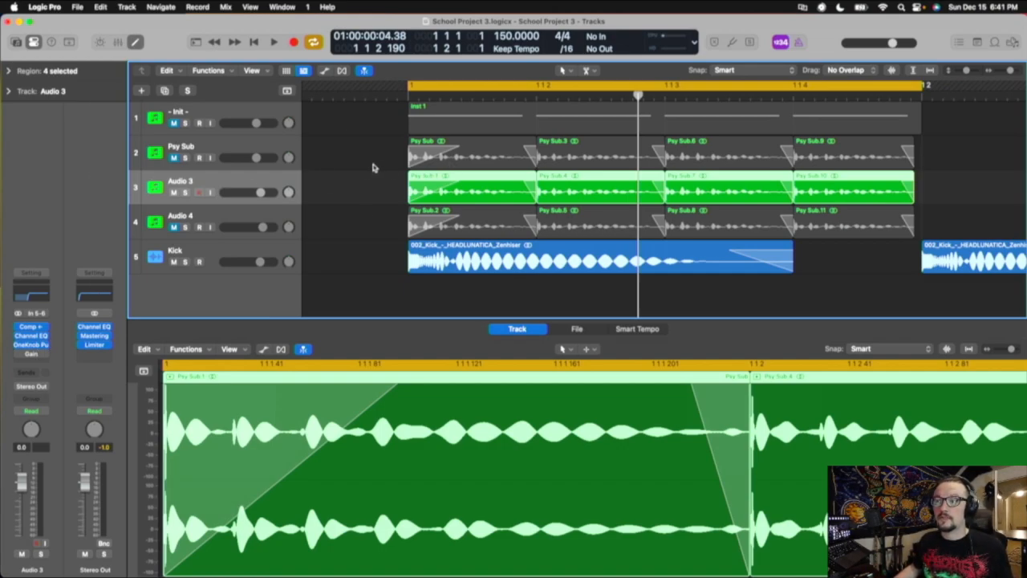
- Play the Audio 3 and kick loop, compare it with Psy Sub by unmuting Psy Sub and muting Audio 3, and stop playback
key(space)
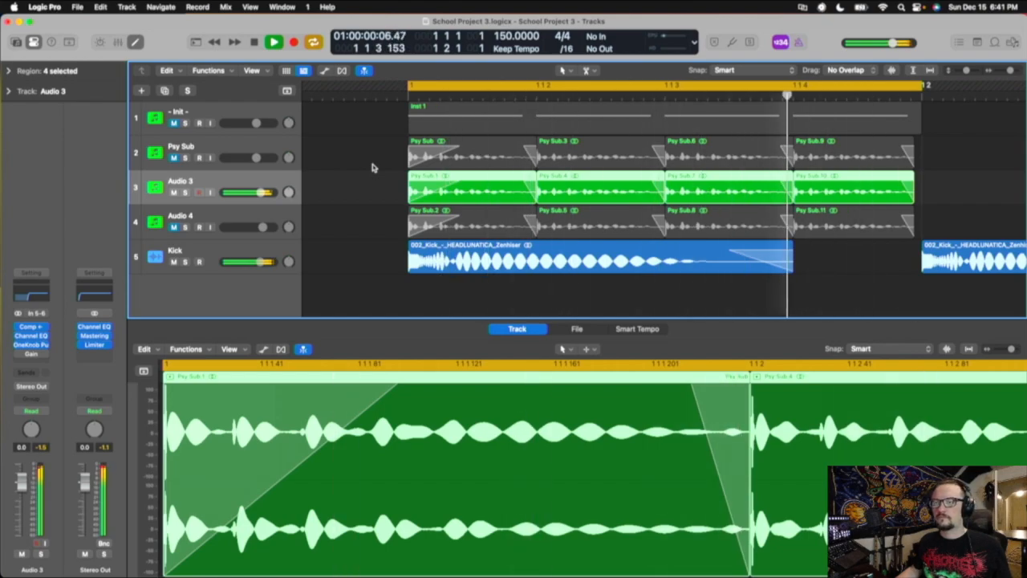
click(174, 158)
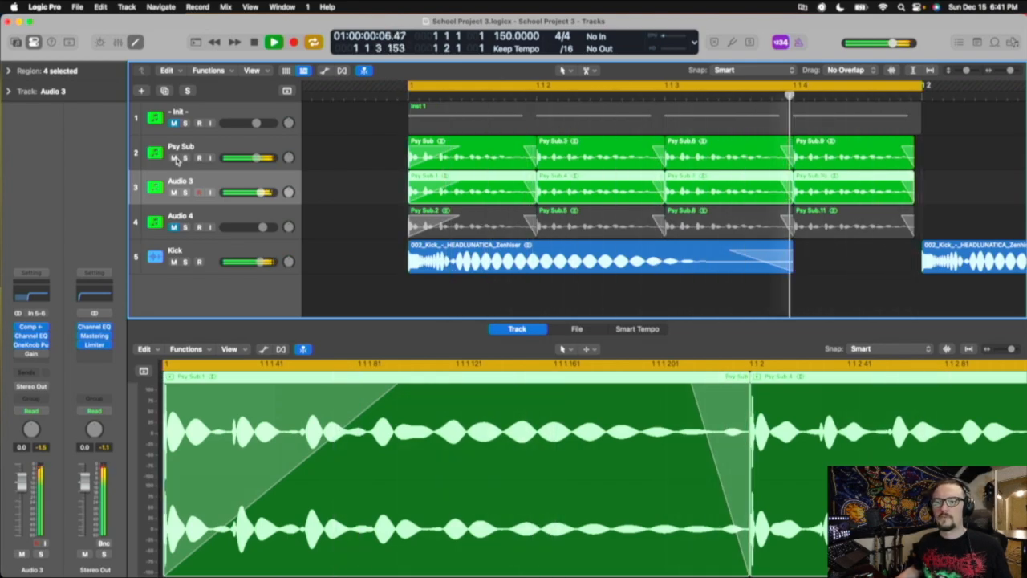
click(174, 193)
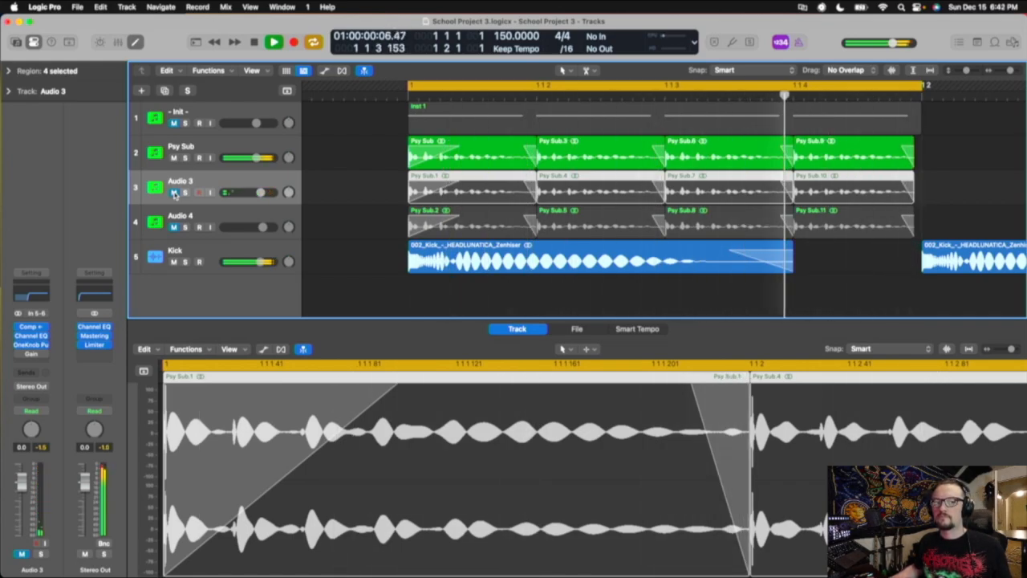
key(space)
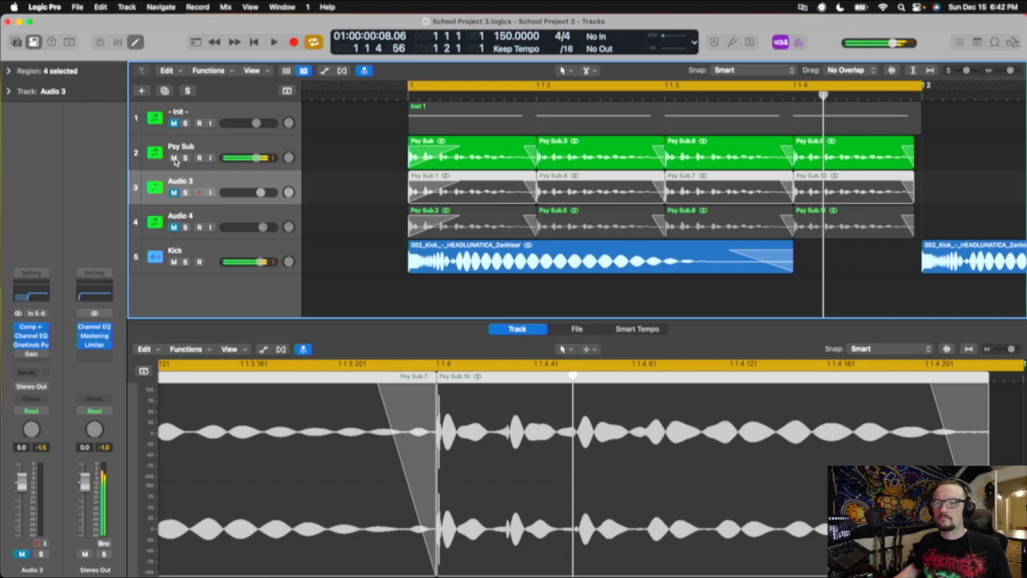
- Leave Psy Sub and Audio 3 muted, unmute Audio 4, and review the low cut in Audio 4's Channel EQ
click(173, 158)
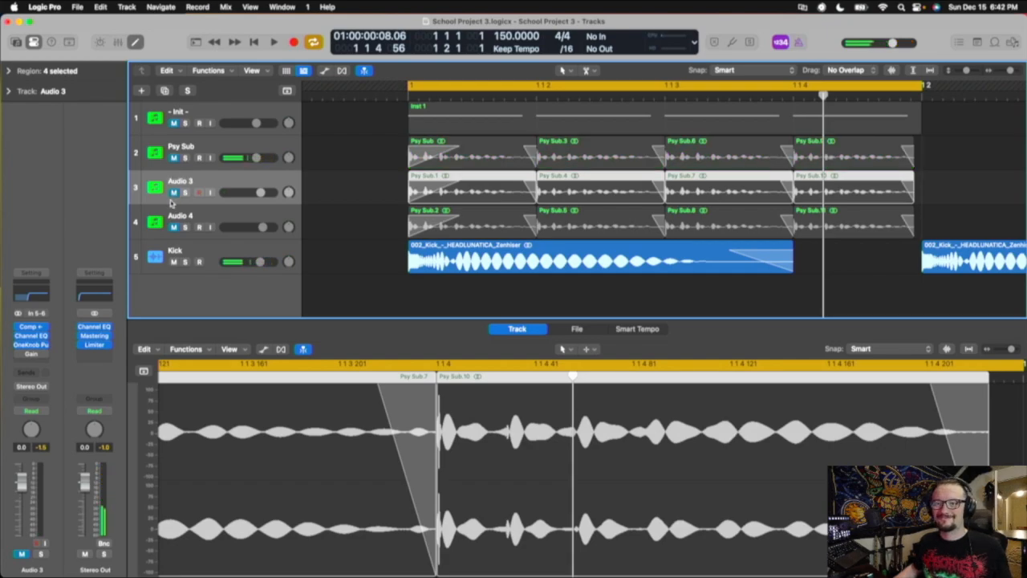
click(173, 192)
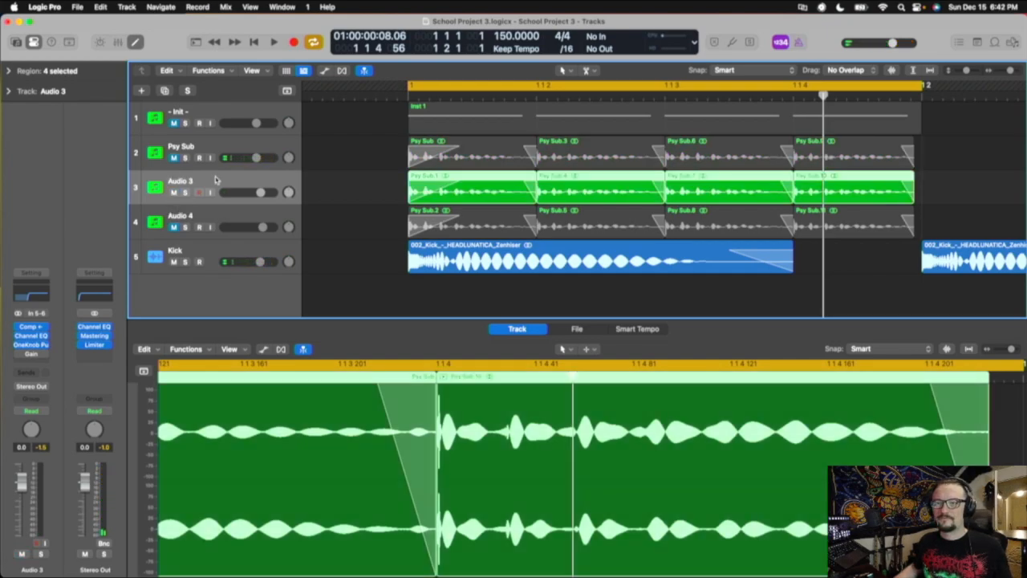
click(174, 193)
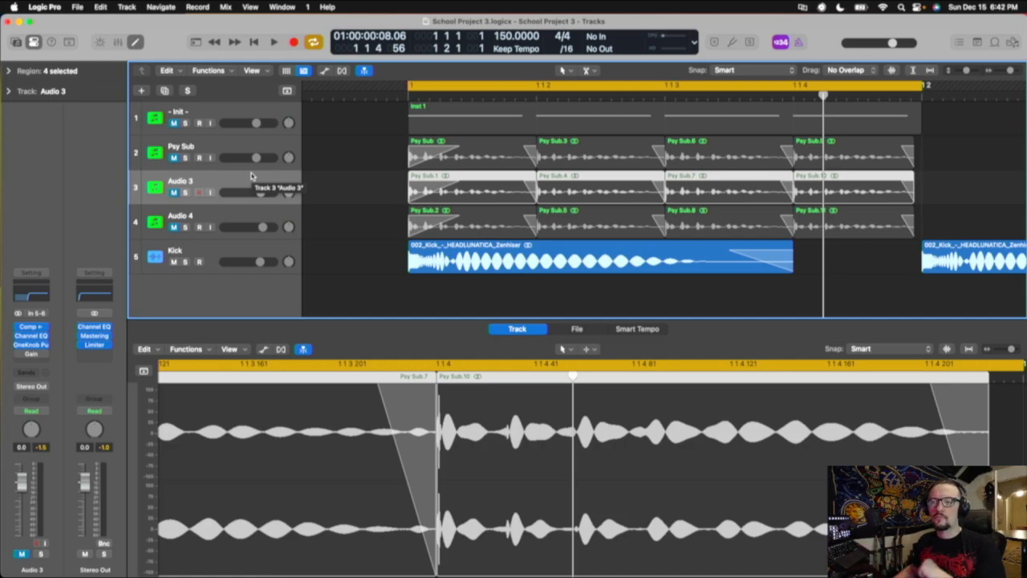
click(200, 217)
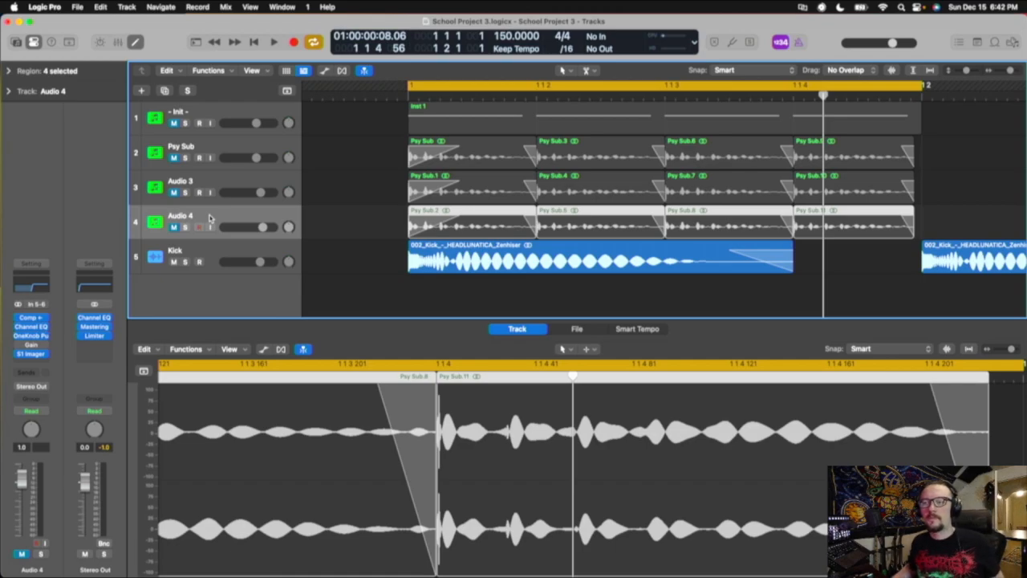
click(34, 290)
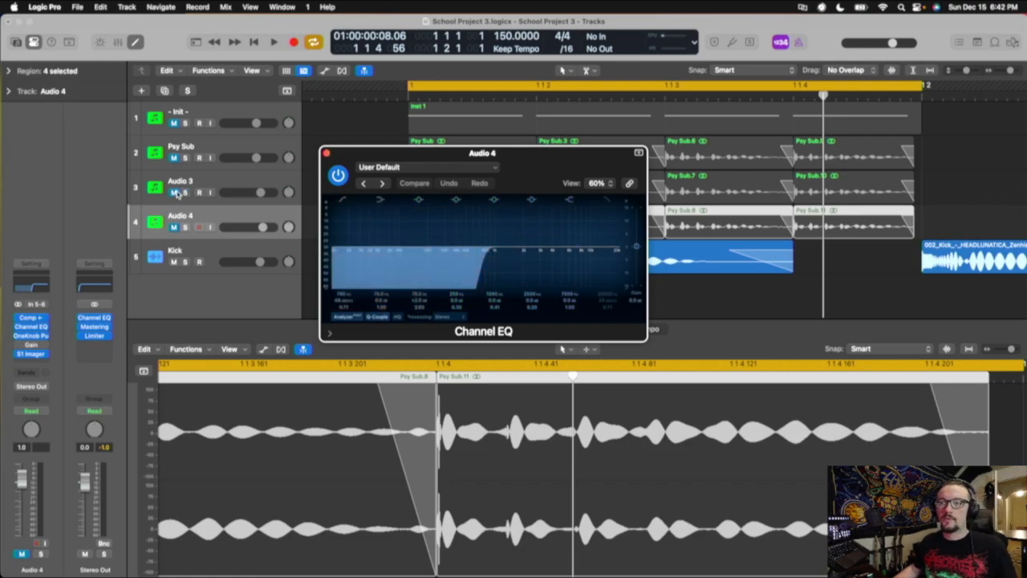
click(174, 228)
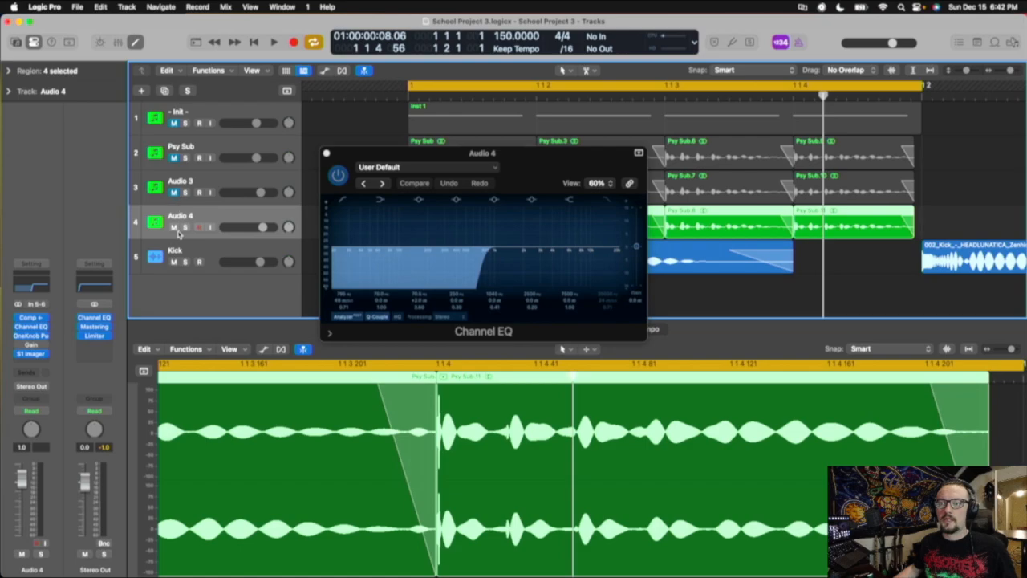
drag(370, 153, 348, 284)
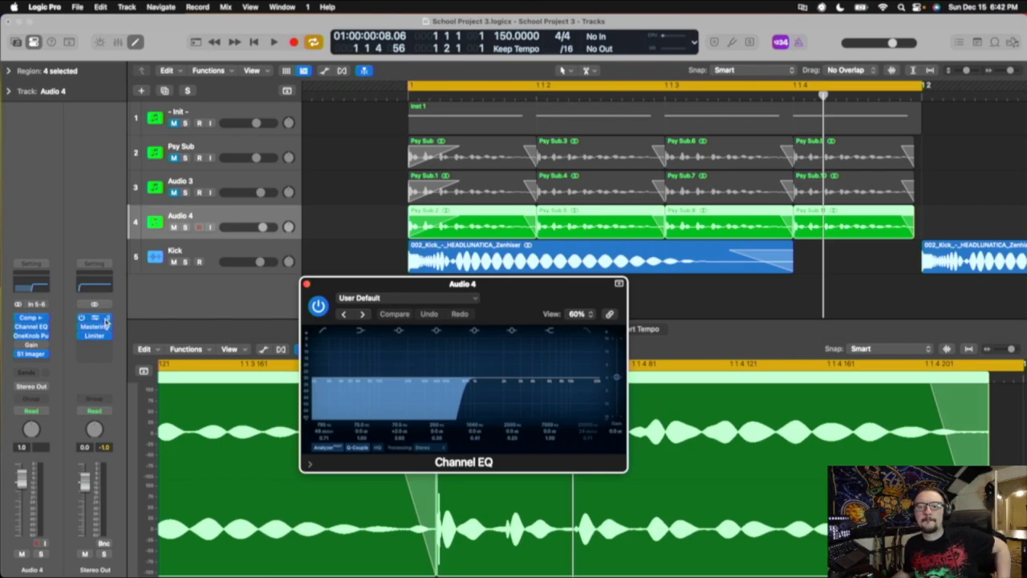
- Review the Width setting in Audio 4's S1 Imager, and close both the S1 Imager and Channel EQ plug-ins
click(33, 358)
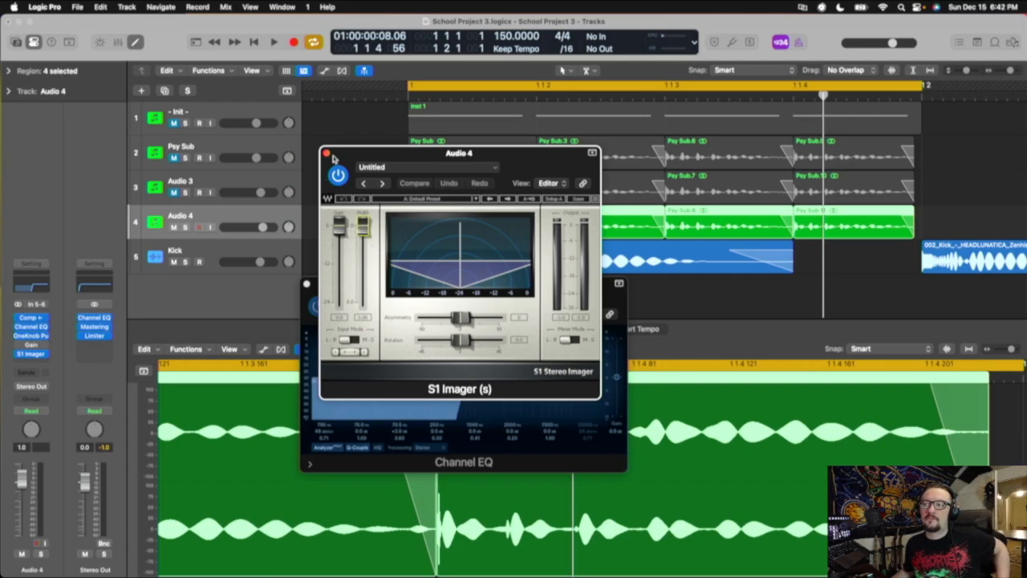
mouse_move(365, 238)
mouse_down()
mouse_move(365, 273)
mouse_move(364, 230)
mouse_up()
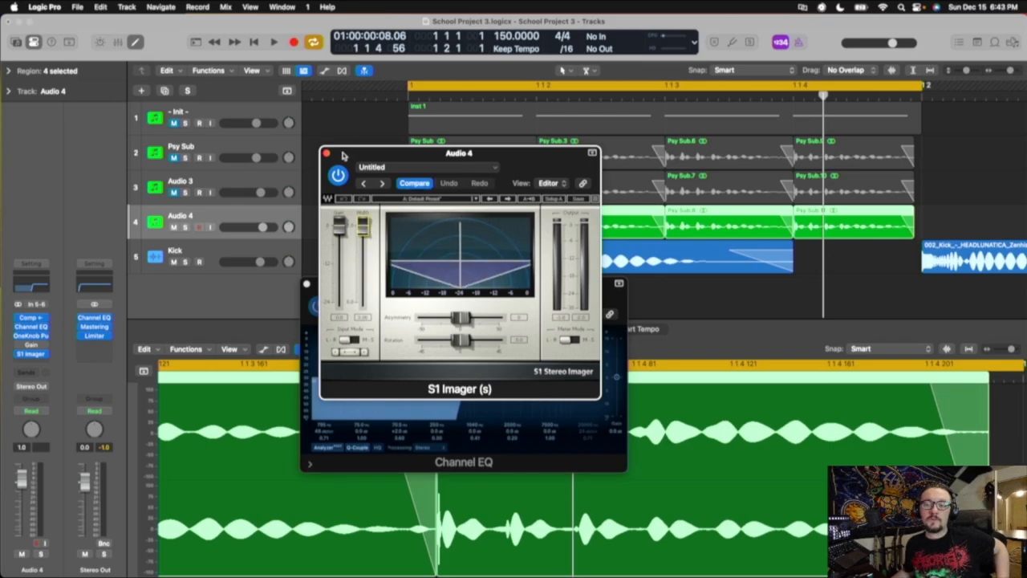
click(326, 152)
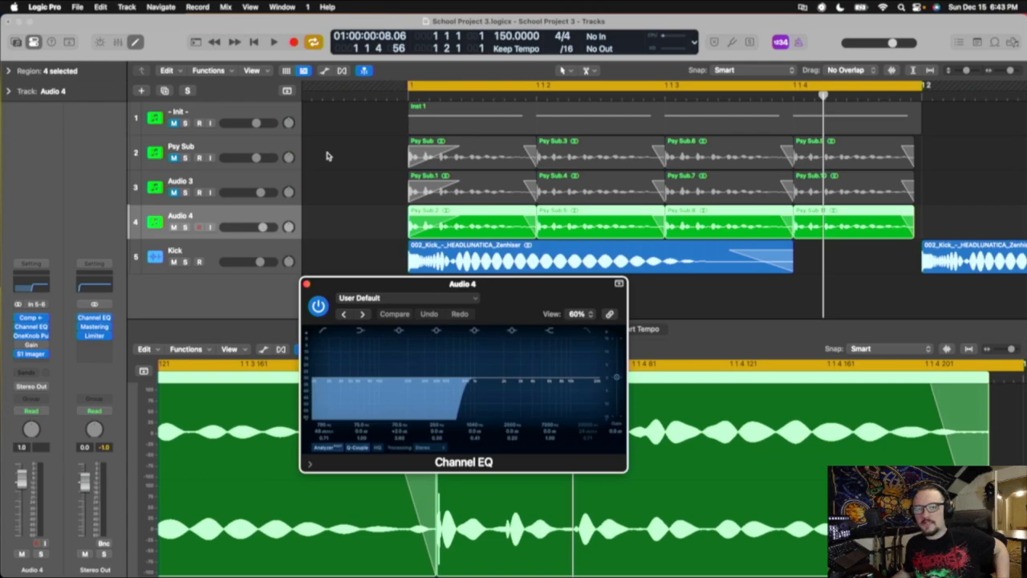
drag(376, 293, 358, 213)
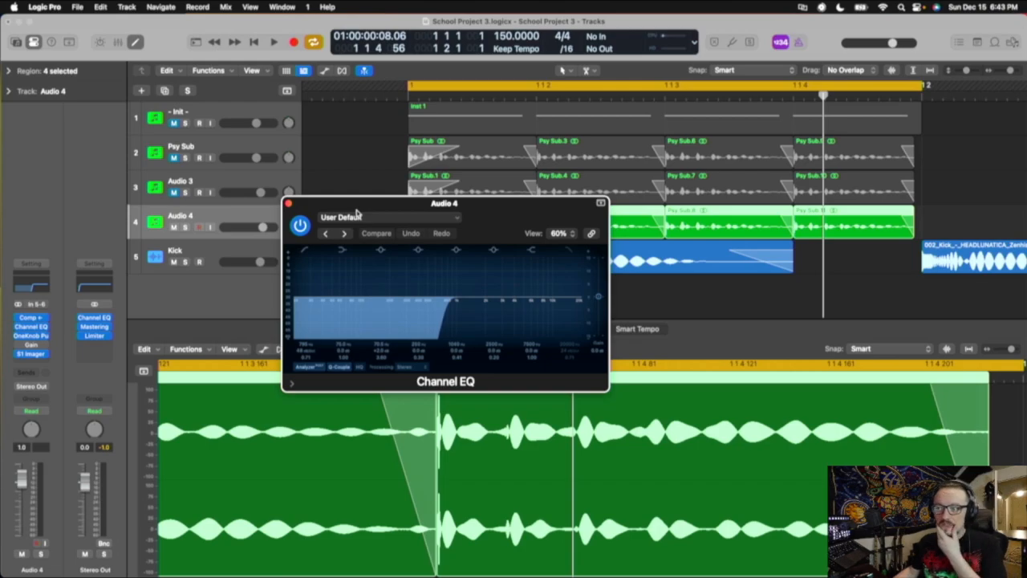
click(290, 204)
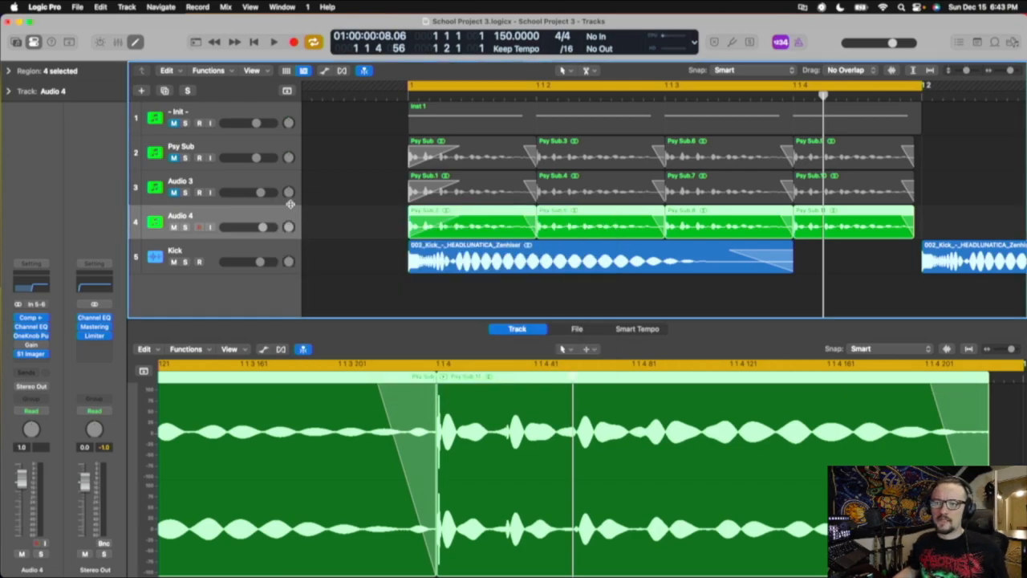
- Play the Audio 4 and kick loop, compare it with the S1 Imager bypassed and active, and check Audio 4's Gain plug-in
key(space)
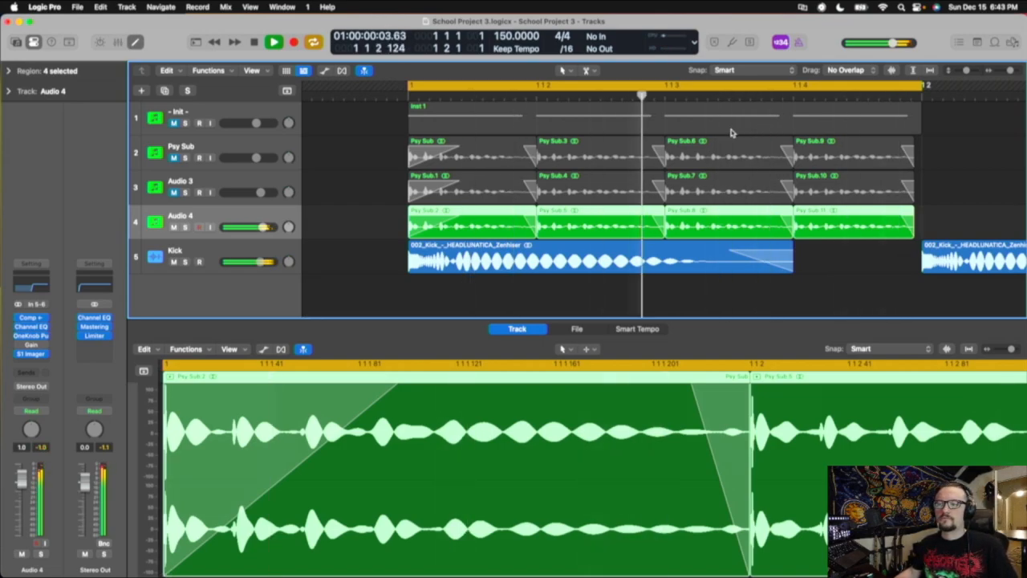
click(30, 344)
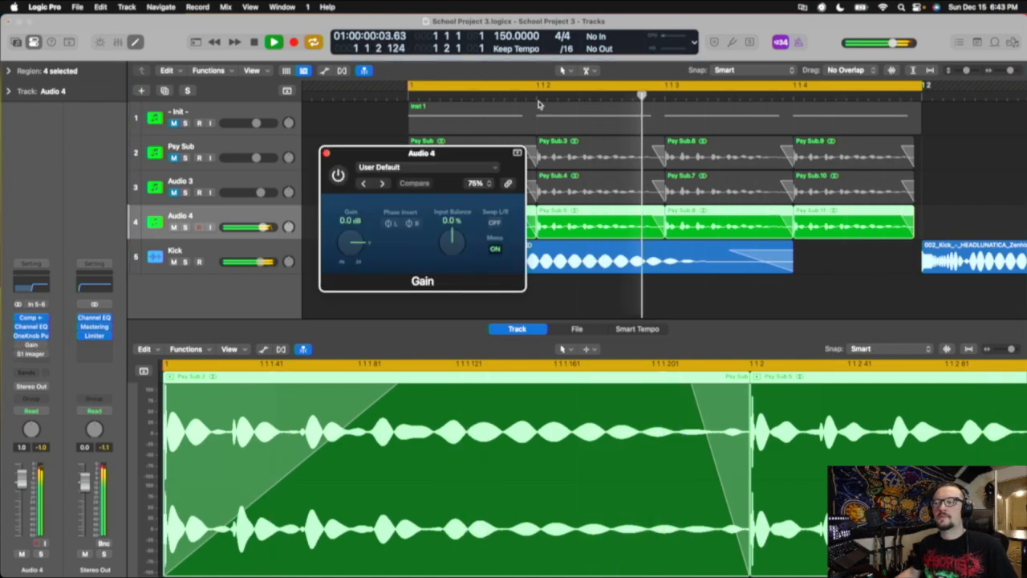
click(325, 152)
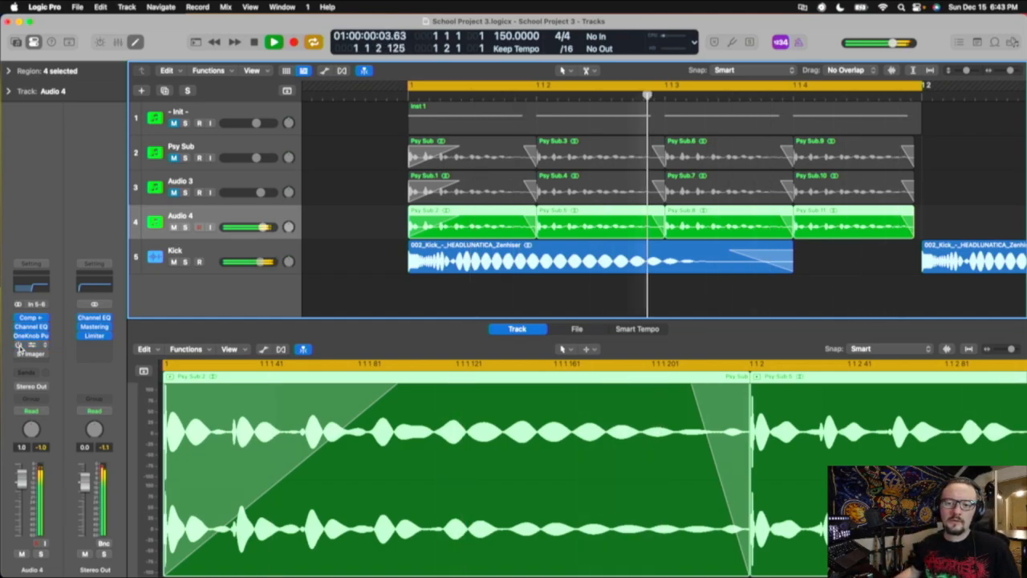
click(252, 257)
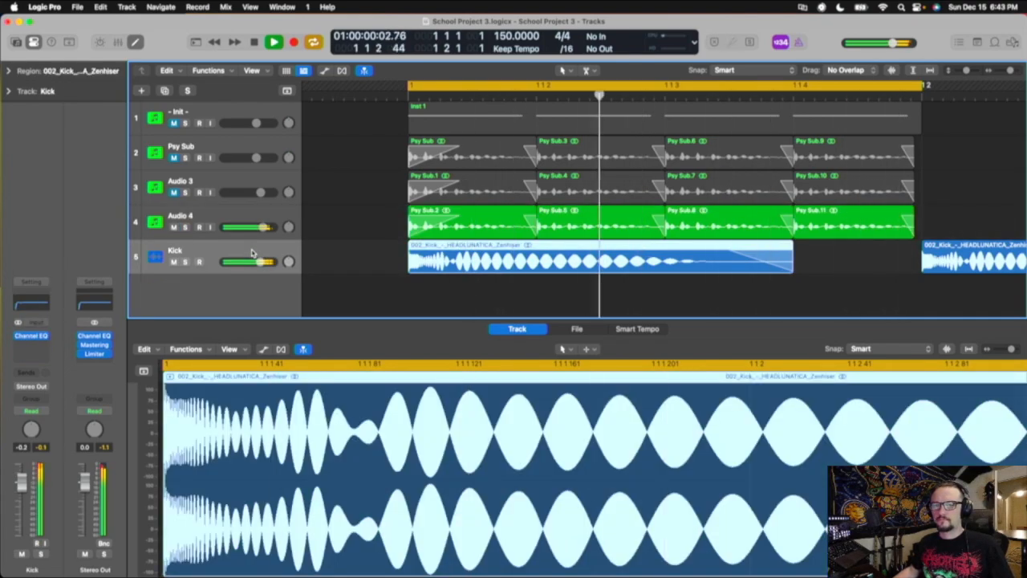
click(264, 225)
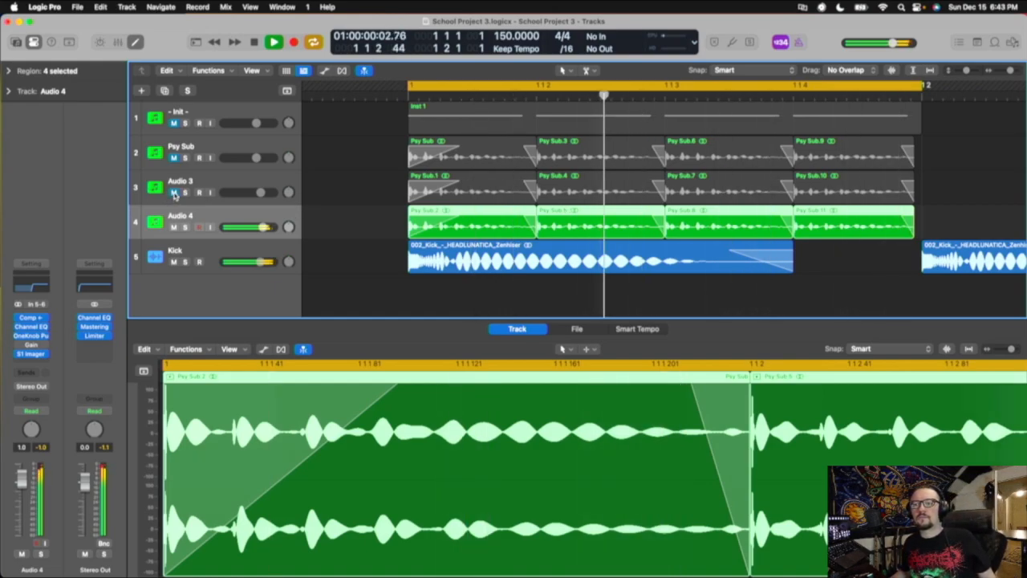
- Unmute Audio 3 and Psy Sub during playback to hear all three bass layers with the kick, and stop playback
click(174, 192)
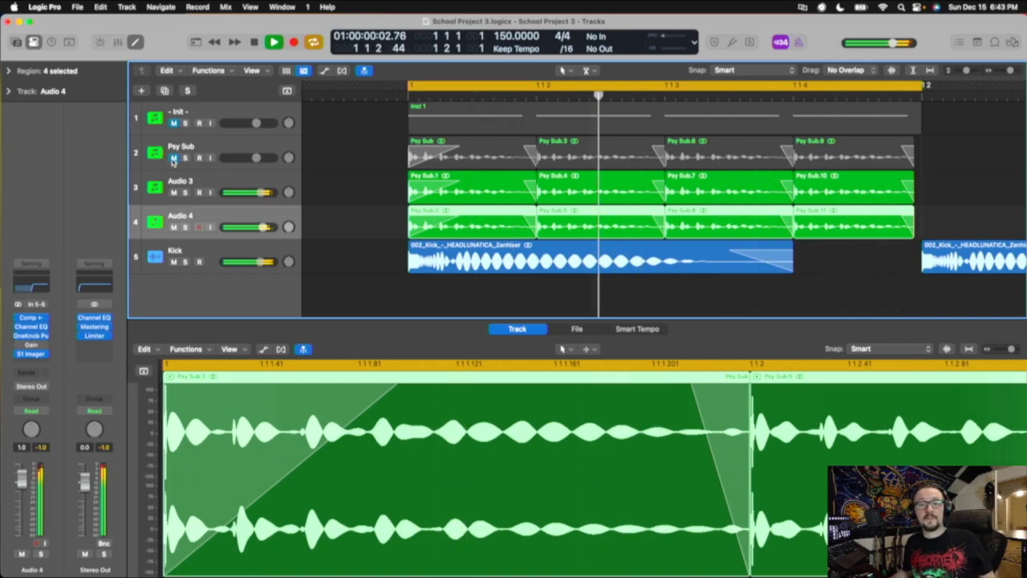
click(173, 158)
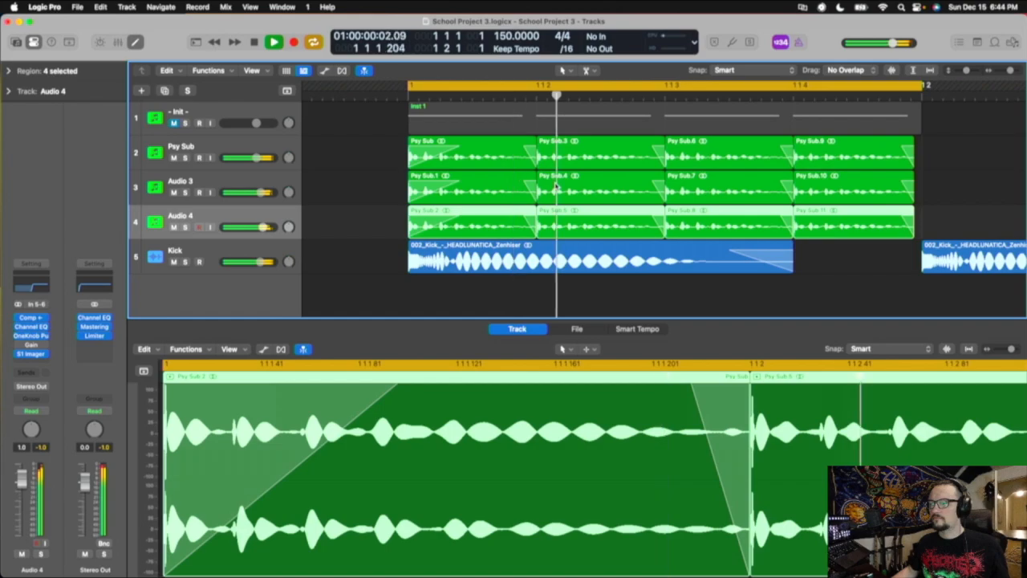
scroll(553, 187, right, 5)
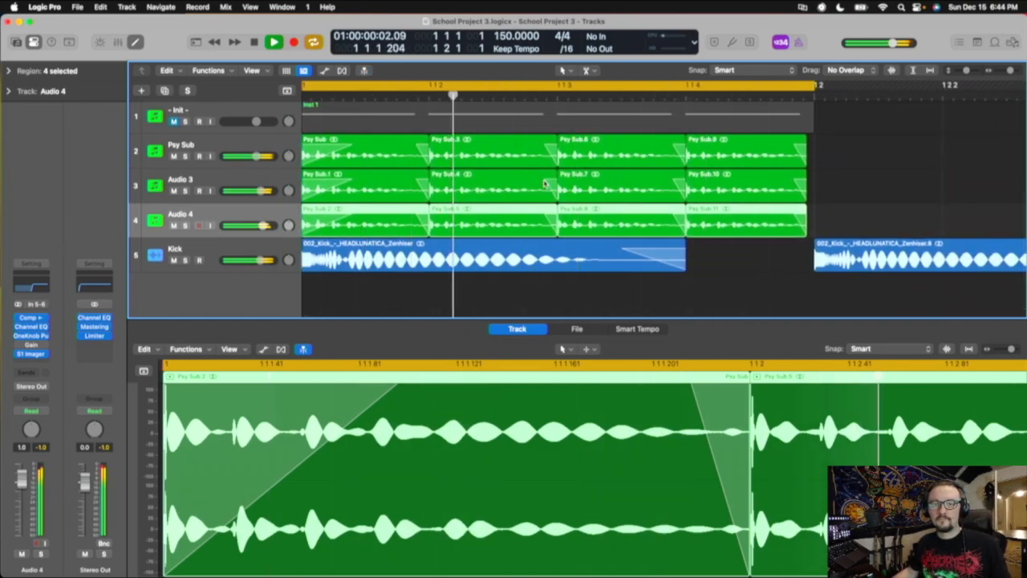
scroll(545, 185, left, 5)
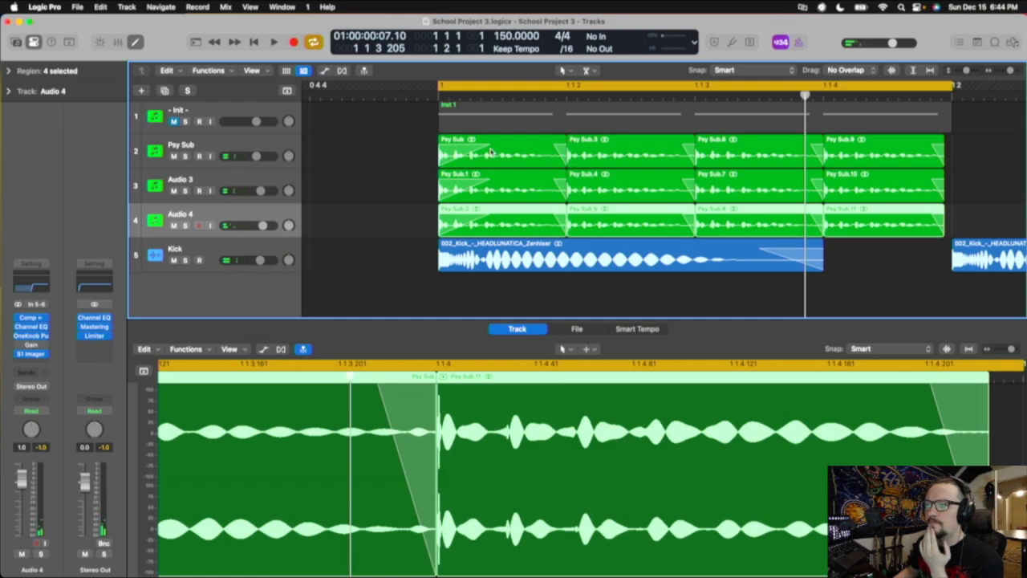
- Select the first region on Psy Sub, Audio 3 and Audio 4, and expand the region parameters to review the fade-in and fade-out
click(417, 140)
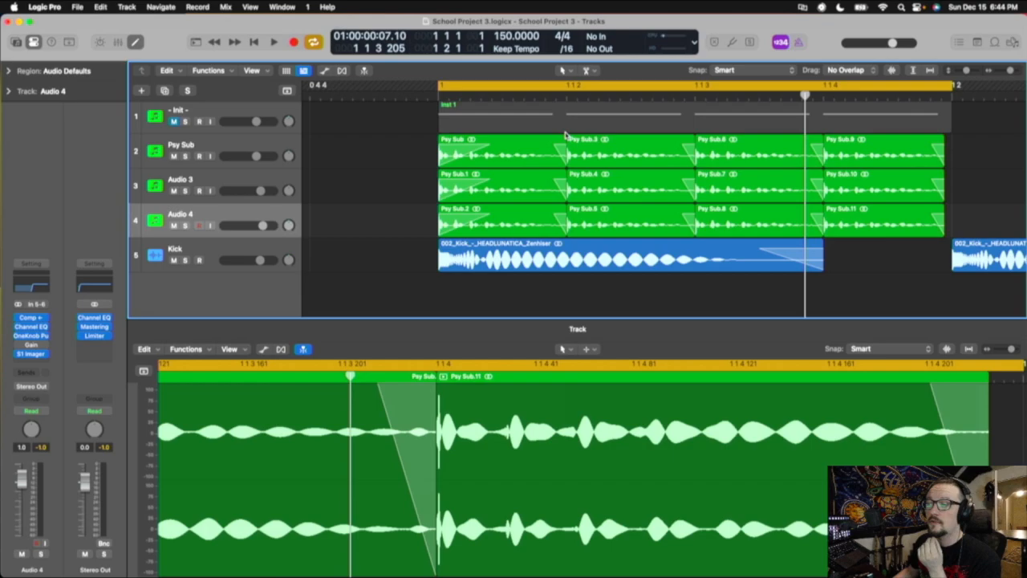
drag(436, 161, 476, 222)
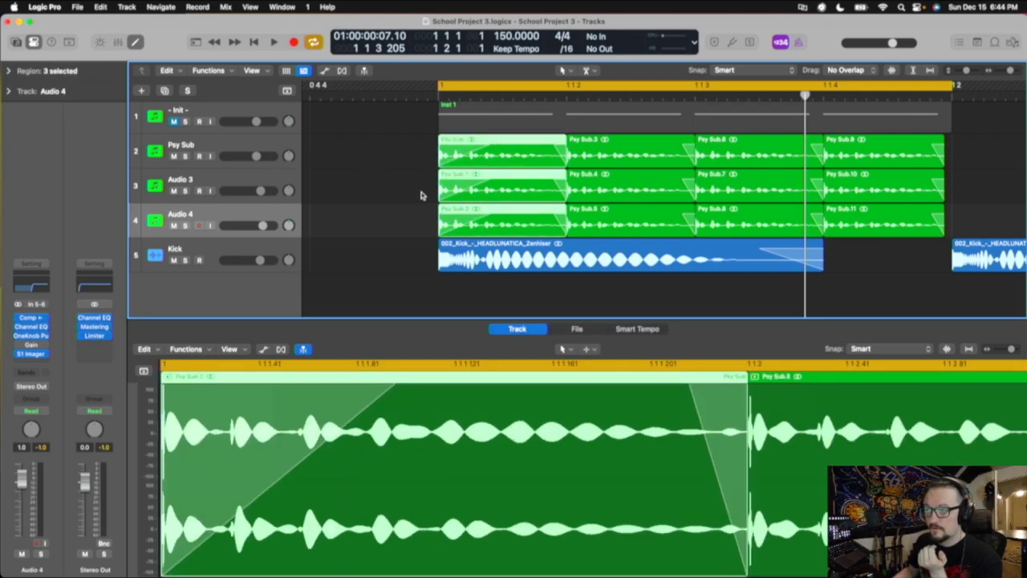
click(13, 74)
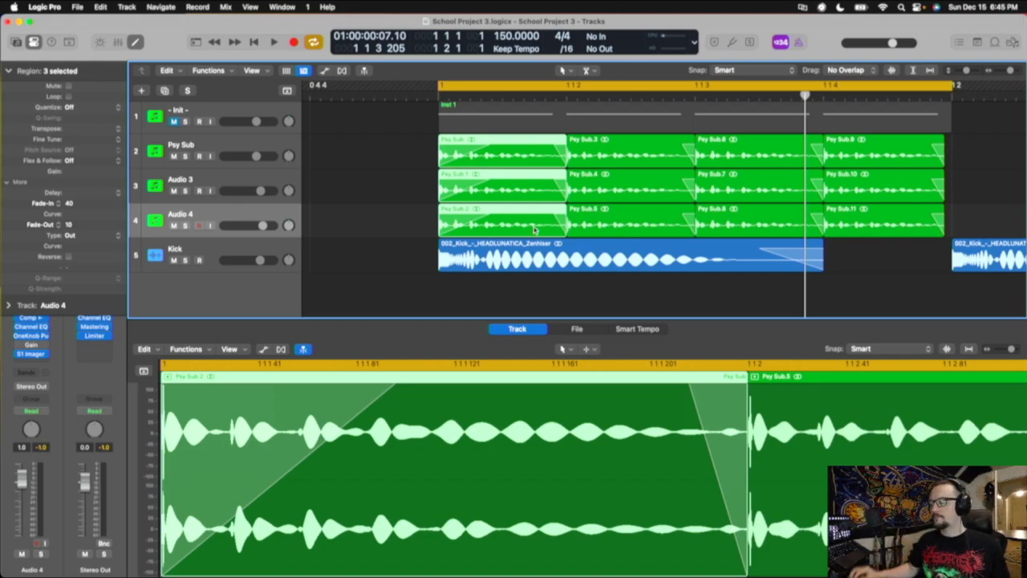
- Select the Inst 1 region on the -Init- track to examine its MIDI notes in the Piano Roll
click(487, 124)
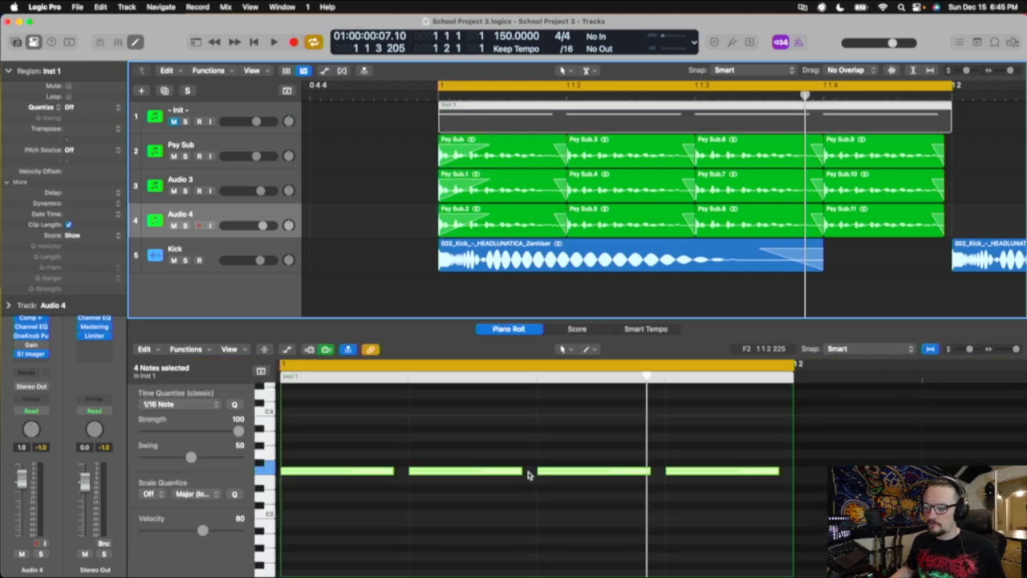